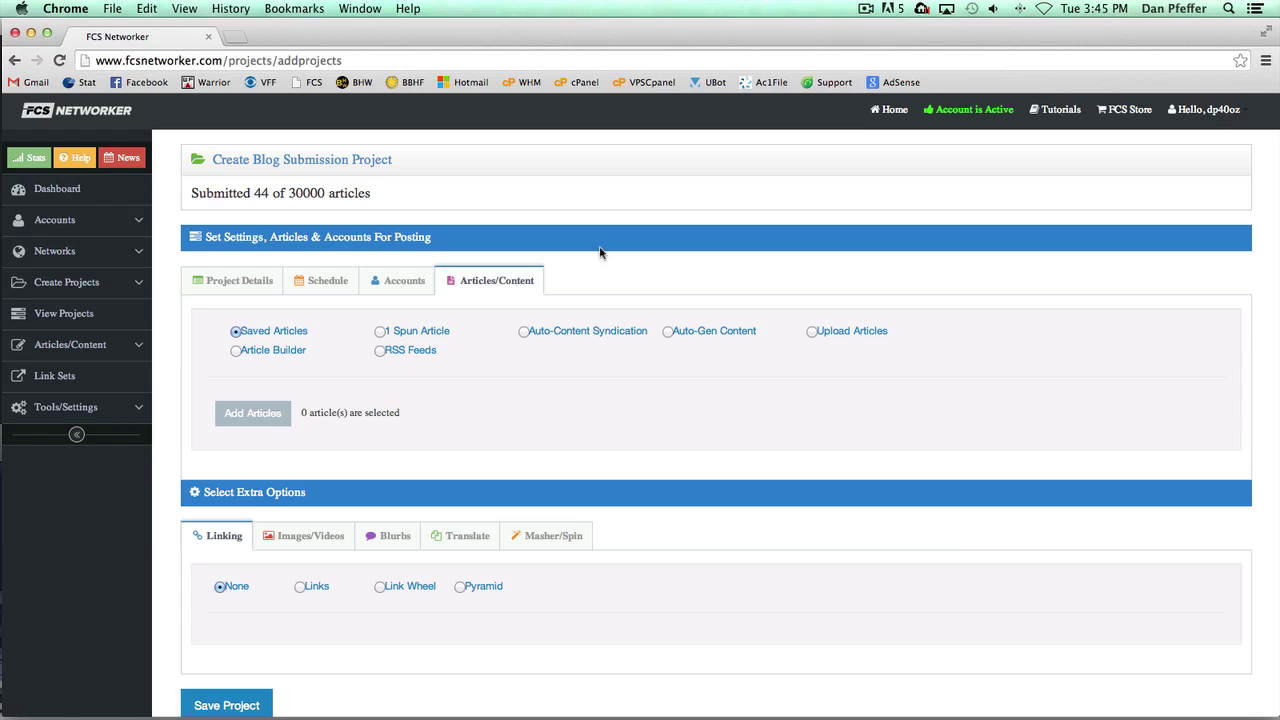
Choose Auto-Content Syndication as the content source and enter the keywords "dogs,dog training,dog behavior"
{"action": "left_click", "coordinate": [523, 331]}
{"action": "scroll", "coordinate": [605, 325], "scroll_direction": "down", "scroll_amount": 2}
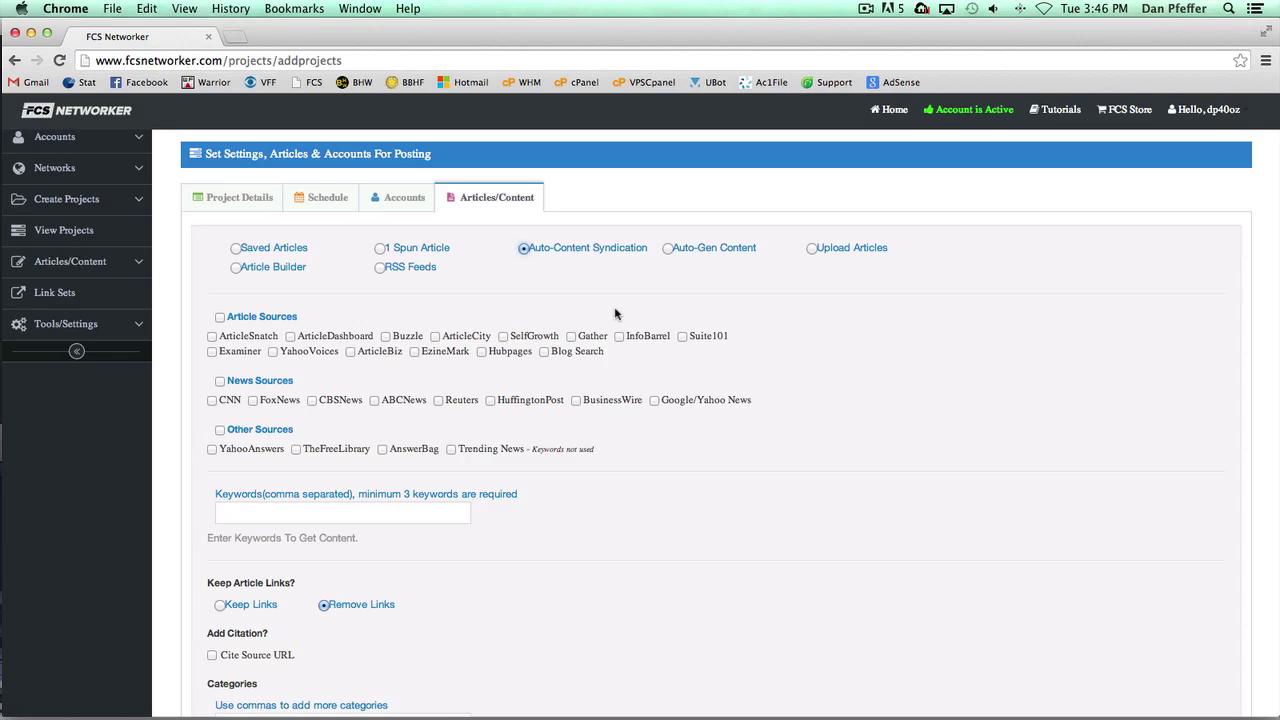
{"action": "left_click", "coordinate": [351, 515]}
{"action": "type", "text": "dogs,d"}
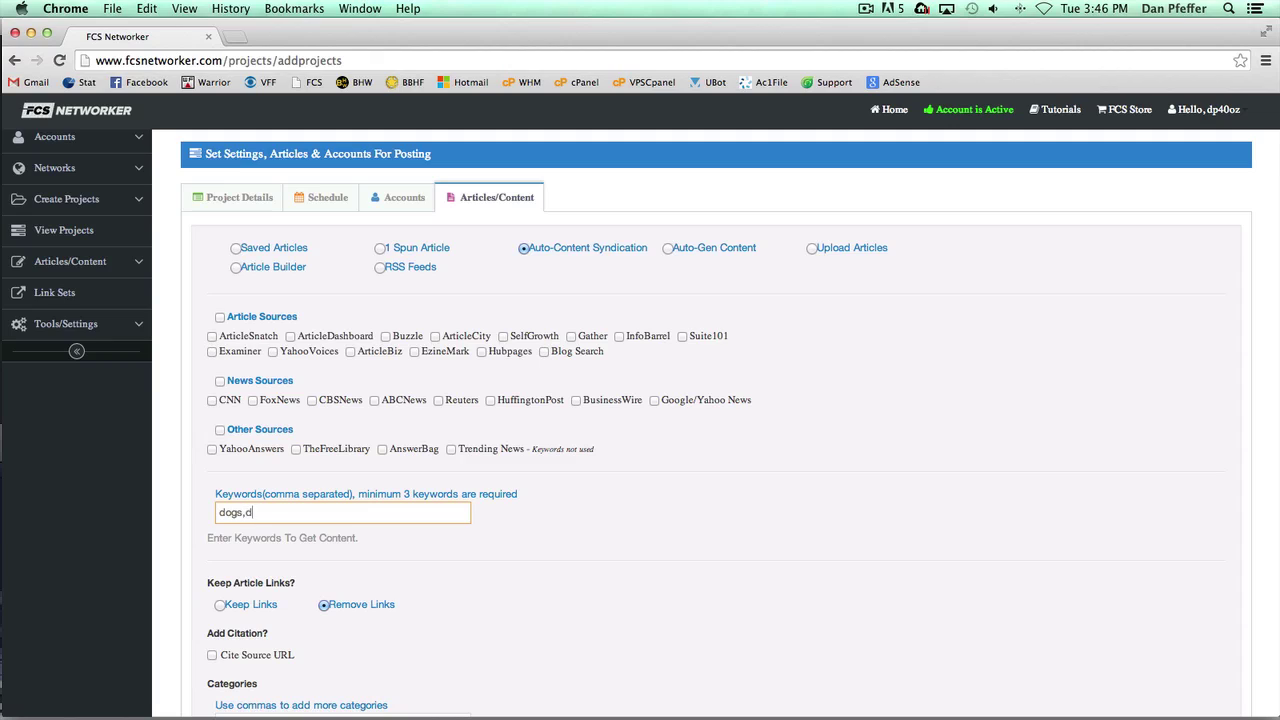
{"action": "type", "text": "og training,dog behavior"}
{"action": "scroll", "coordinate": [526, 360], "scroll_direction": "down", "scroll_amount": 1}
{"action": "scroll", "coordinate": [526, 360], "scroll_direction": "down", "scroll_amount": 1}
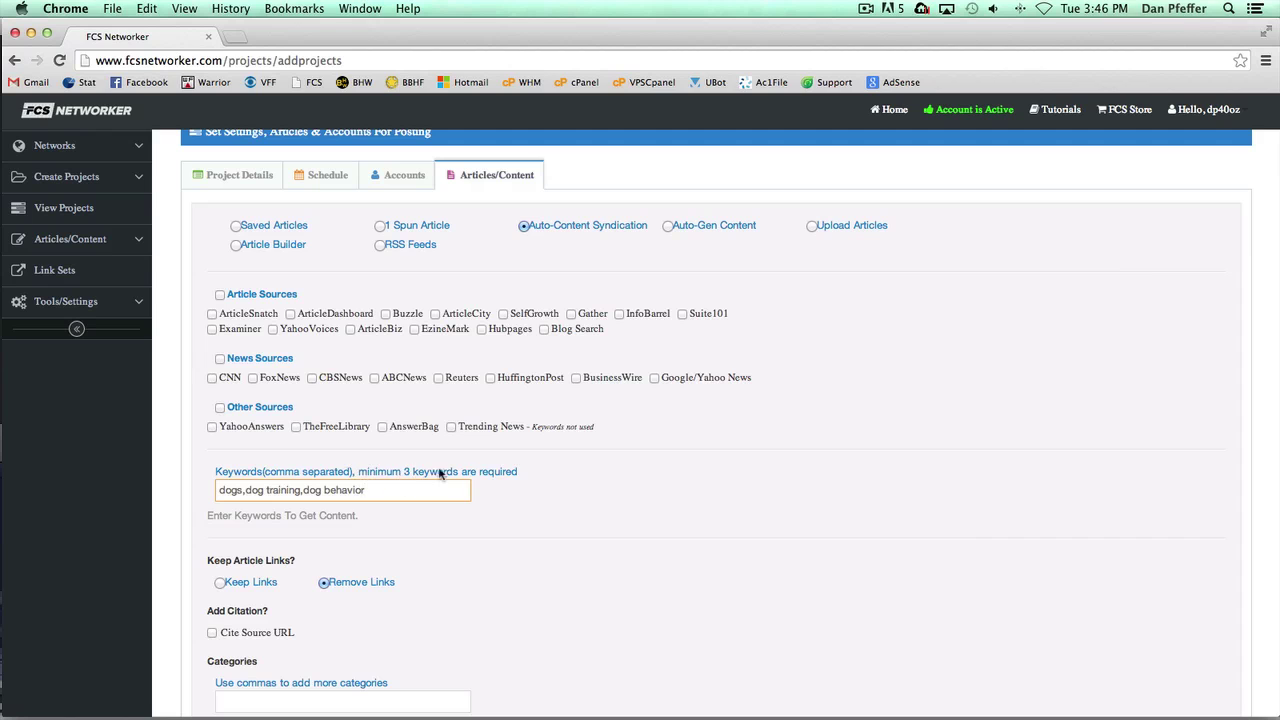
{"action": "scroll", "coordinate": [478, 473], "scroll_direction": "up", "scroll_amount": 2}
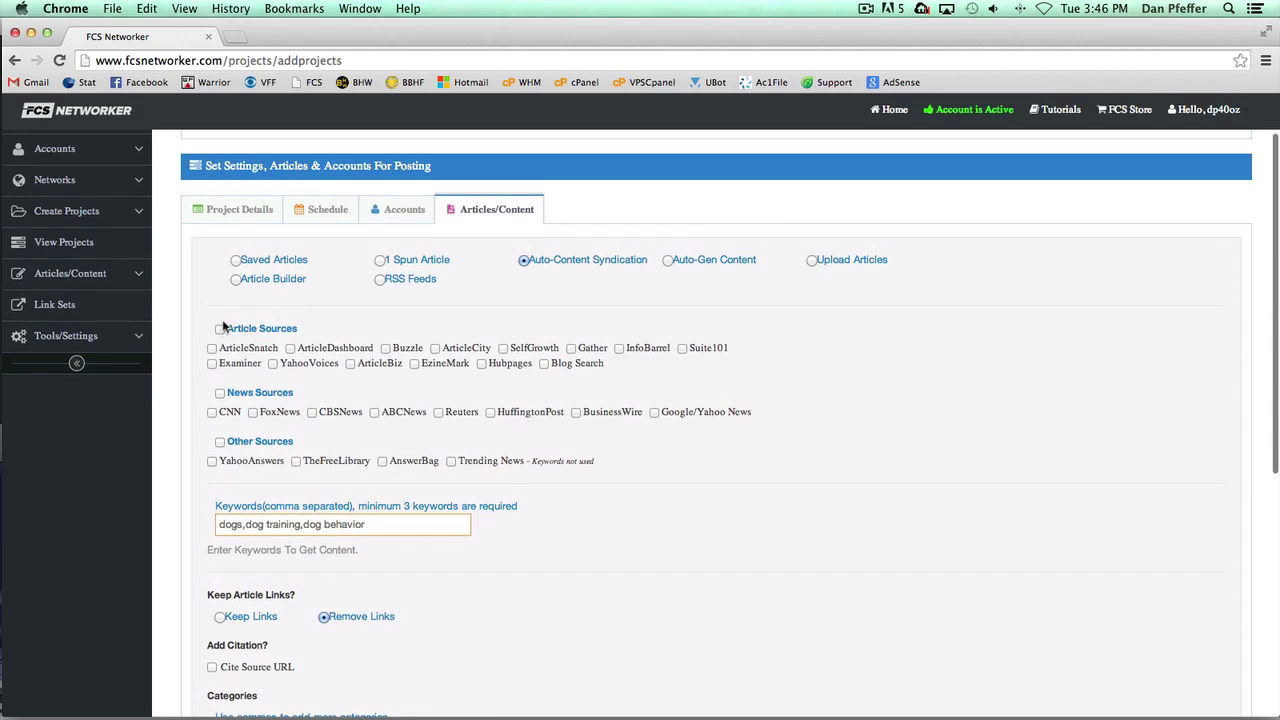
{"action": "left_click", "coordinate": [221, 330]}
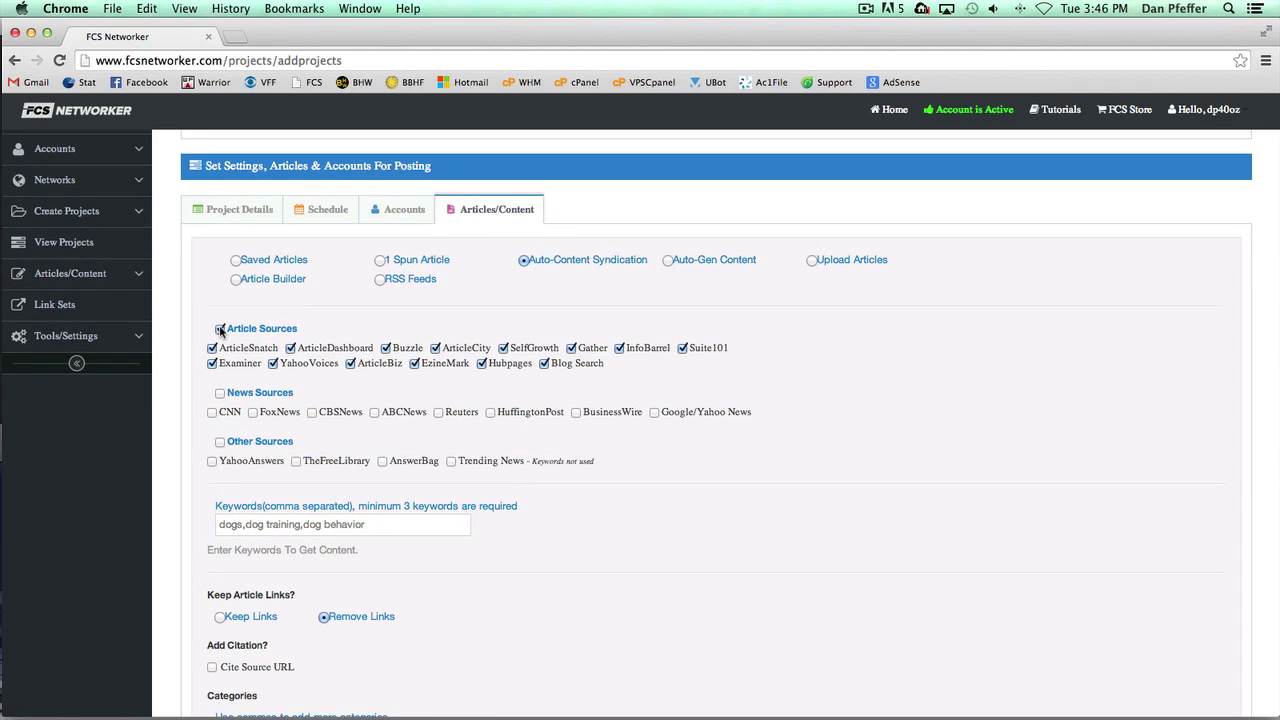
{"action": "left_click", "coordinate": [220, 393]}
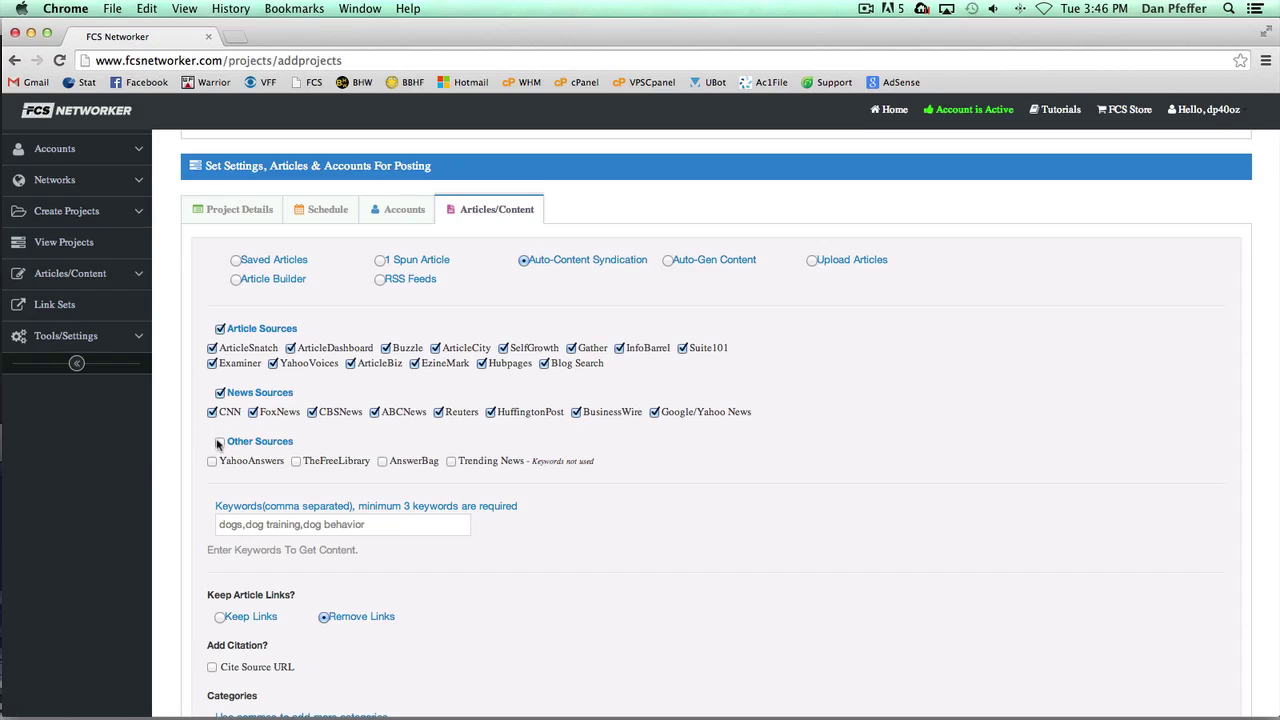
{"action": "left_click", "coordinate": [221, 442]}
{"action": "left_click", "coordinate": [221, 442]}
{"action": "left_click", "coordinate": [220, 393]}
{"action": "left_click", "coordinate": [220, 329]}
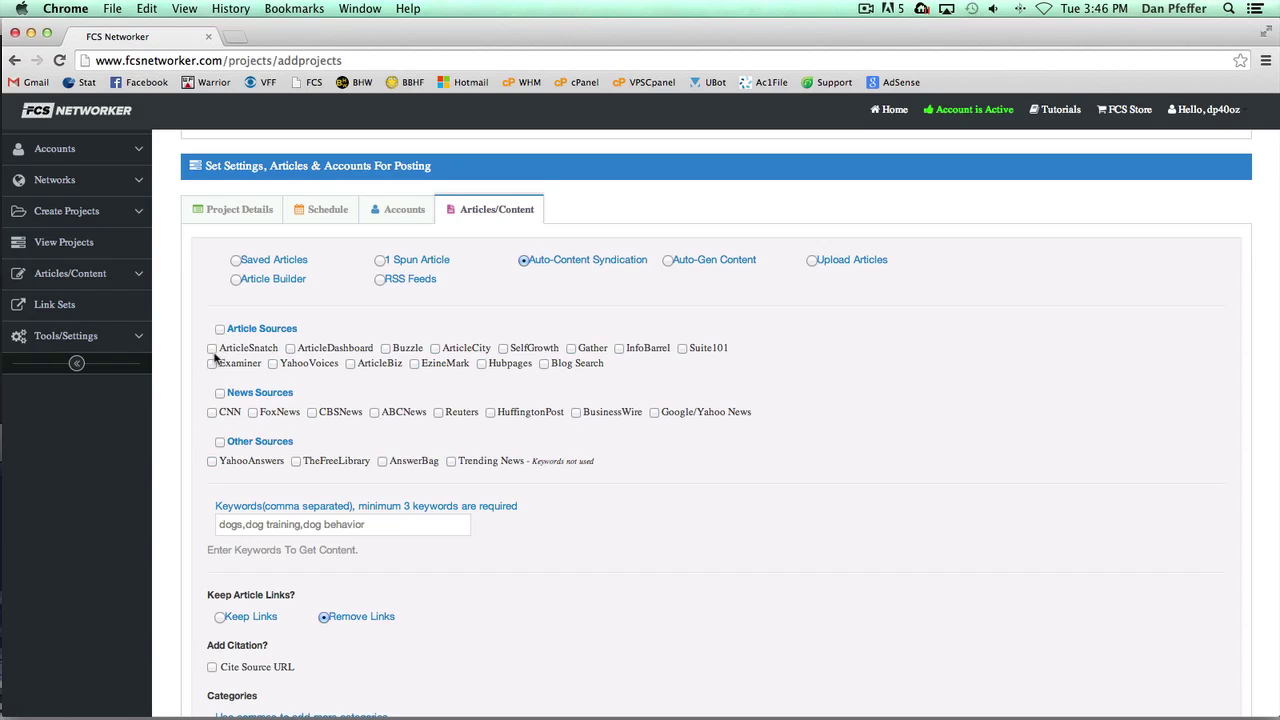
Select only ArticleSnatch, ArticleDashboard and ArticleBiz as individual article sources
{"action": "left_click", "coordinate": [250, 348]}
{"action": "left_click", "coordinate": [290, 348]}
{"action": "left_click", "coordinate": [351, 363]}
Enable every source in the Article Sources, News Sources and Other Sources groups
{"action": "scroll", "coordinate": [395, 440], "scroll_direction": "down", "scroll_amount": 1}
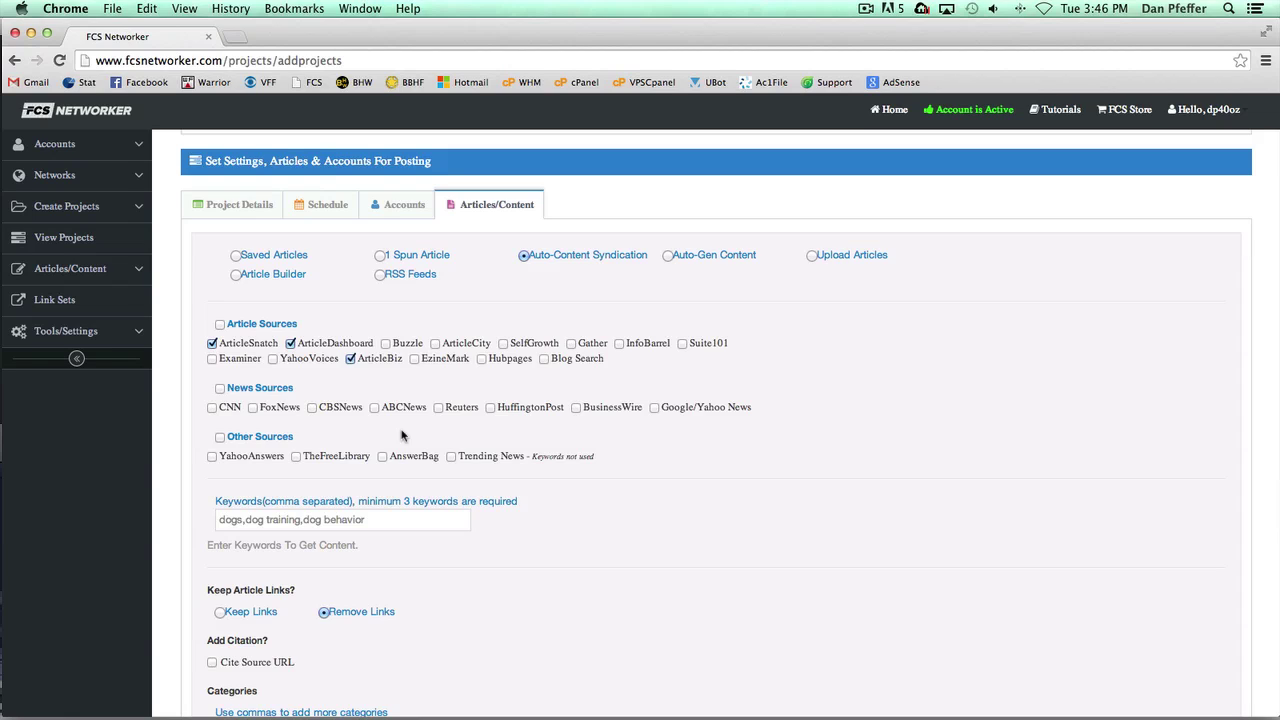
{"action": "left_click", "coordinate": [220, 325]}
{"action": "left_click", "coordinate": [220, 389]}
{"action": "left_click", "coordinate": [220, 437]}
Look over the syndication settings from the source lists through article links and amount of articles down to the extra options
{"action": "scroll", "coordinate": [680, 350], "scroll_direction": "down", "scroll_amount": 3}
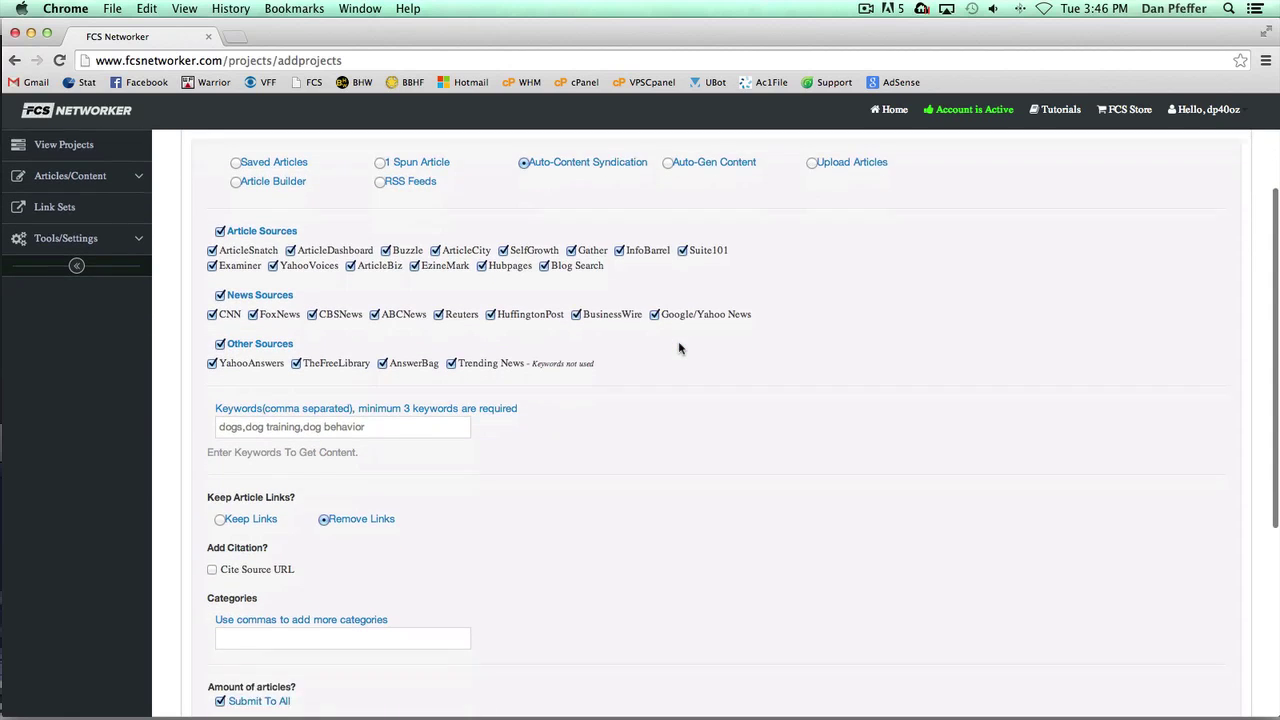
{"action": "scroll", "coordinate": [679, 348], "scroll_direction": "down", "scroll_amount": 2}
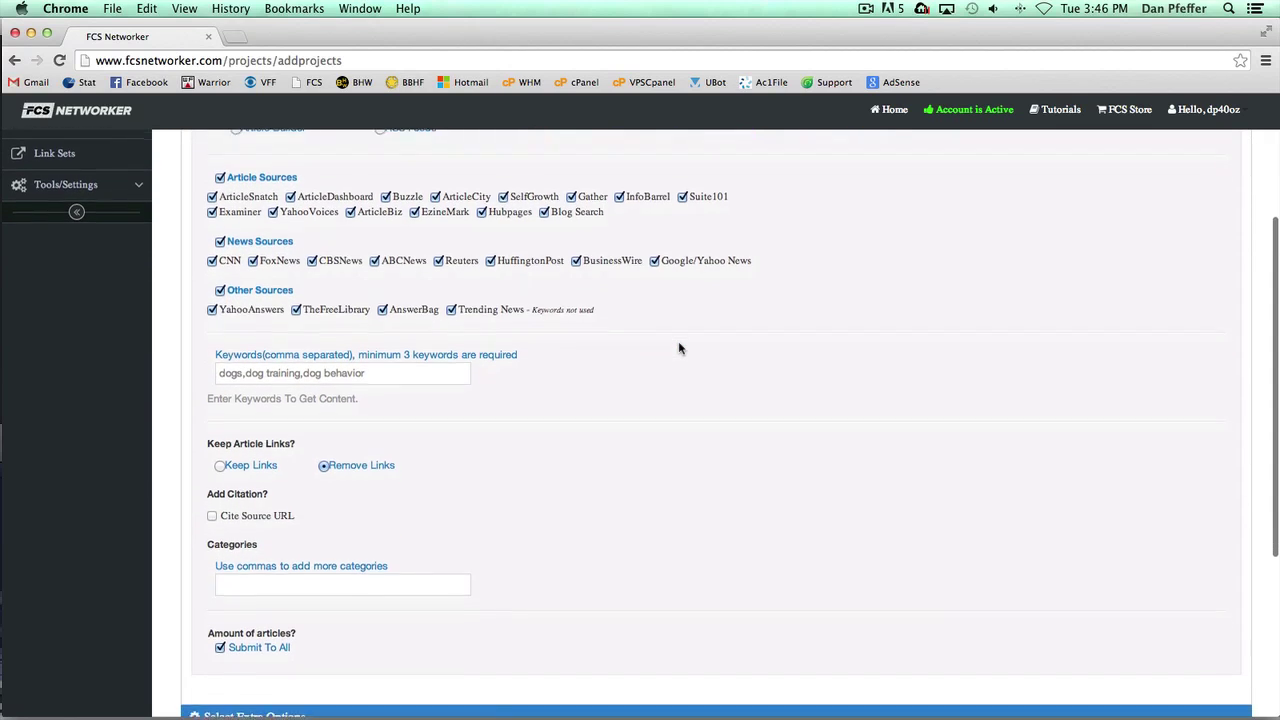
{"action": "scroll", "coordinate": [677, 346], "scroll_direction": "down", "scroll_amount": 2}
{"action": "scroll", "coordinate": [675, 345], "scroll_direction": "up", "scroll_amount": 3}
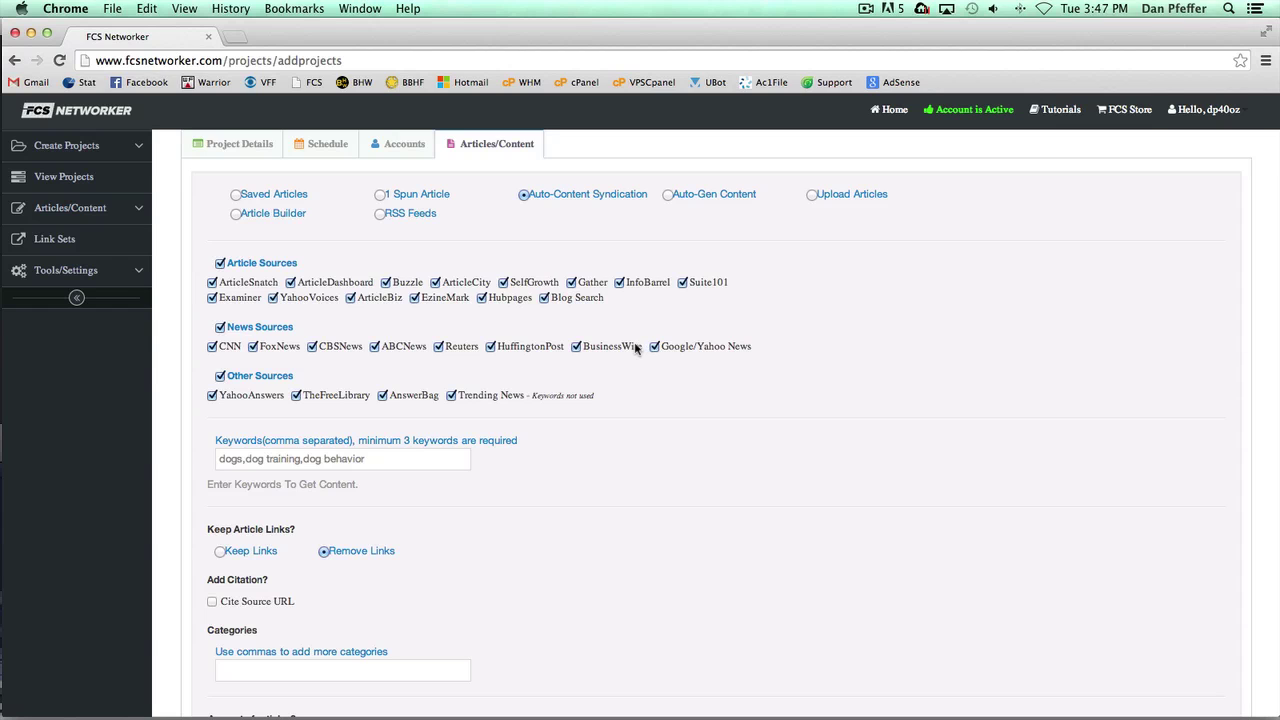
{"action": "scroll", "coordinate": [650, 350], "scroll_direction": "down", "scroll_amount": 5}
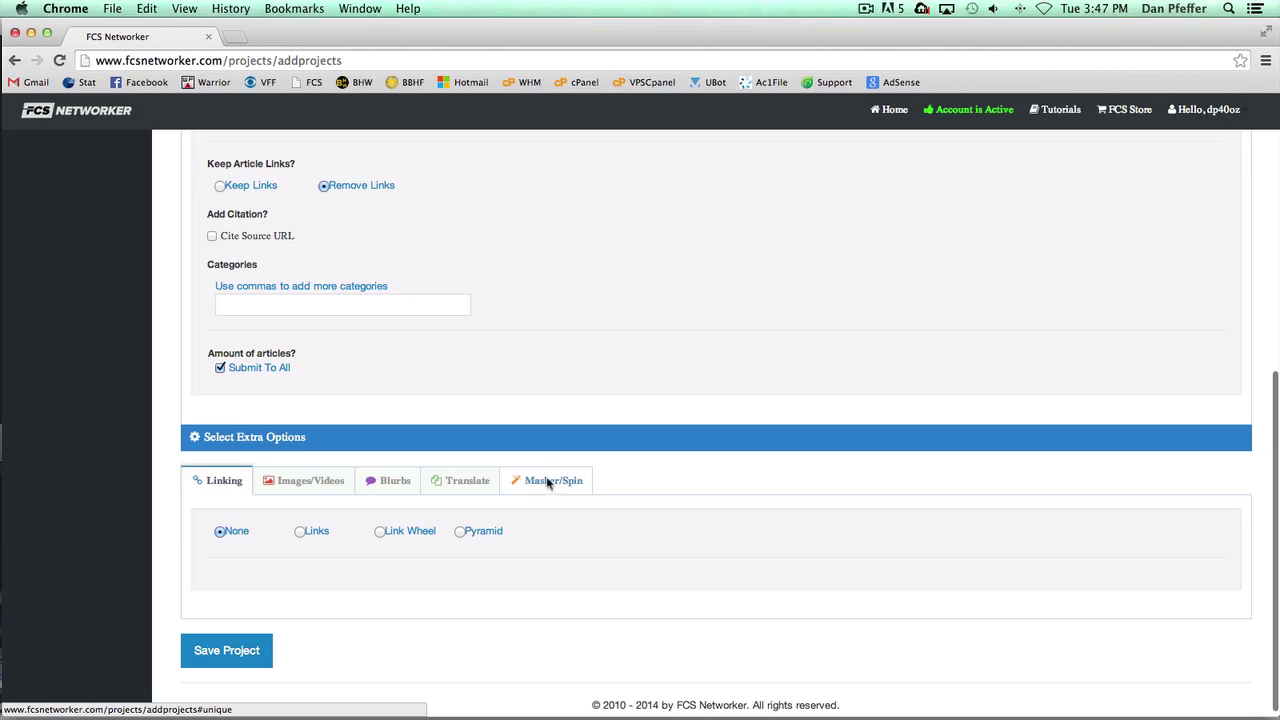
{"action": "scroll", "coordinate": [570, 488], "scroll_direction": "up", "scroll_amount": 7}
{"action": "scroll", "coordinate": [575, 485], "scroll_direction": "down", "scroll_amount": 1}
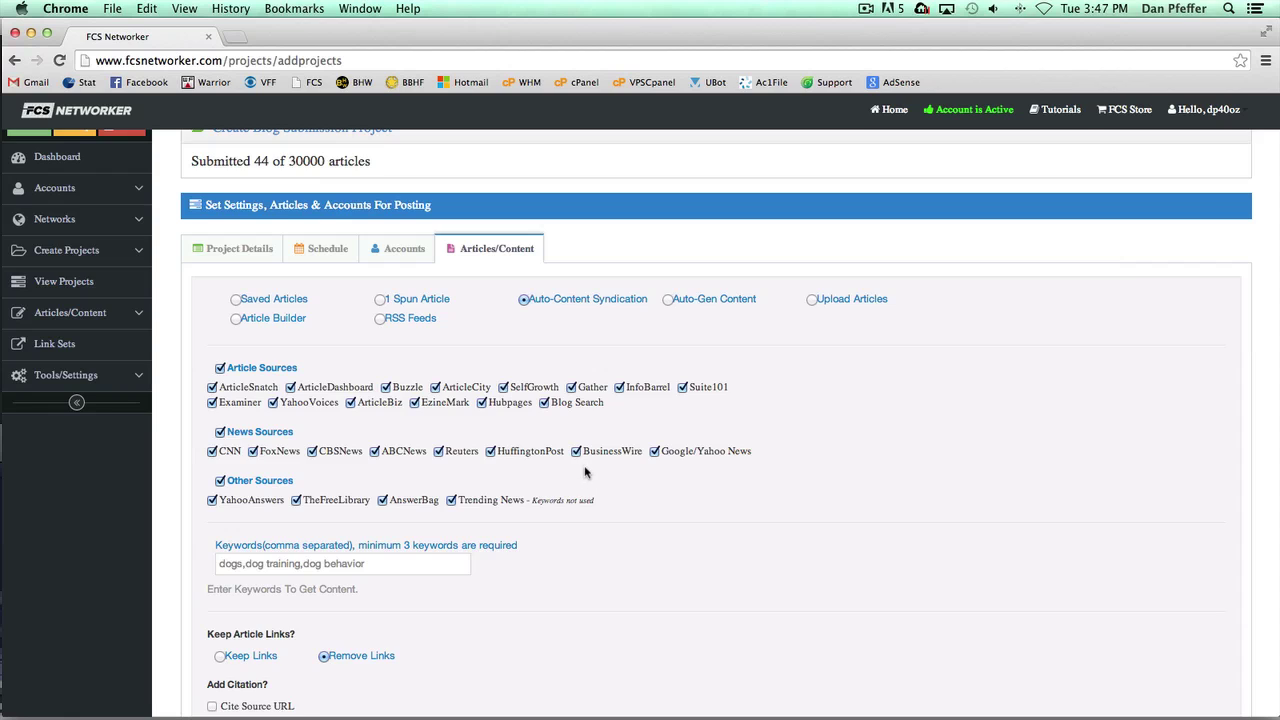
{"action": "scroll", "coordinate": [588, 472], "scroll_direction": "down", "scroll_amount": 2}
{"action": "scroll", "coordinate": [595, 463], "scroll_direction": "down", "scroll_amount": 1}
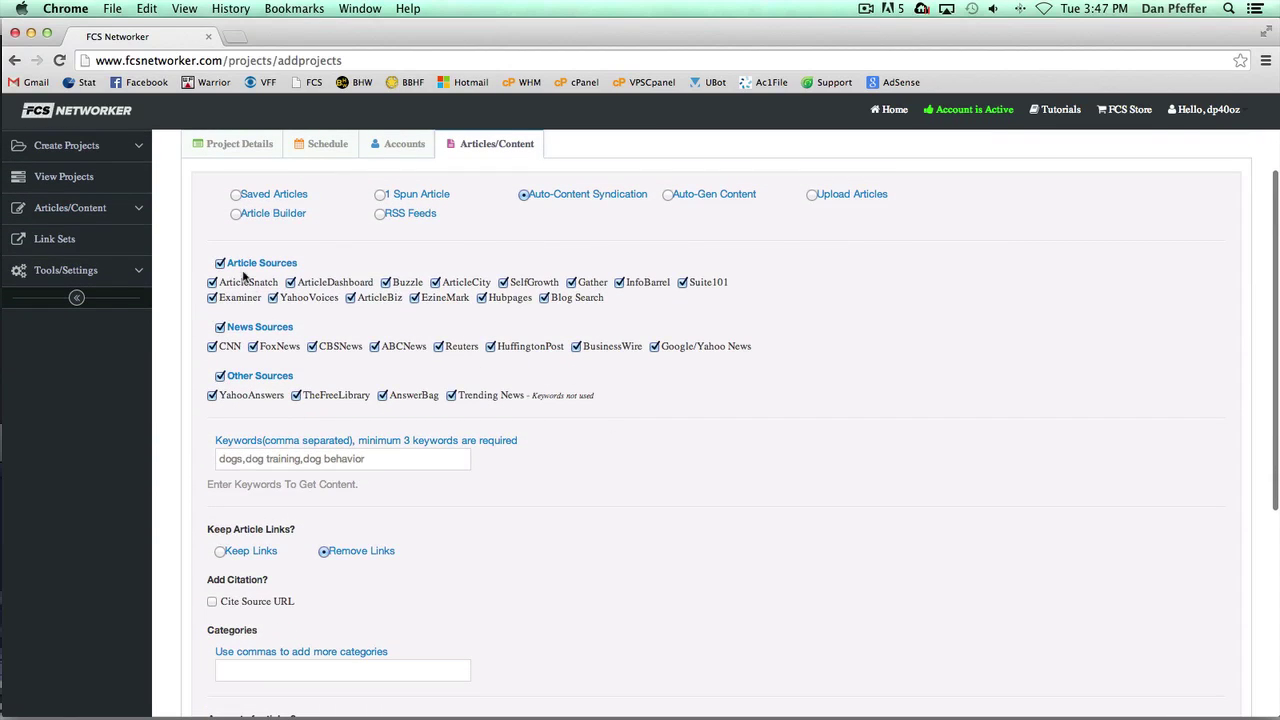
{"action": "scroll", "coordinate": [576, 437], "scroll_direction": "down", "scroll_amount": 2}
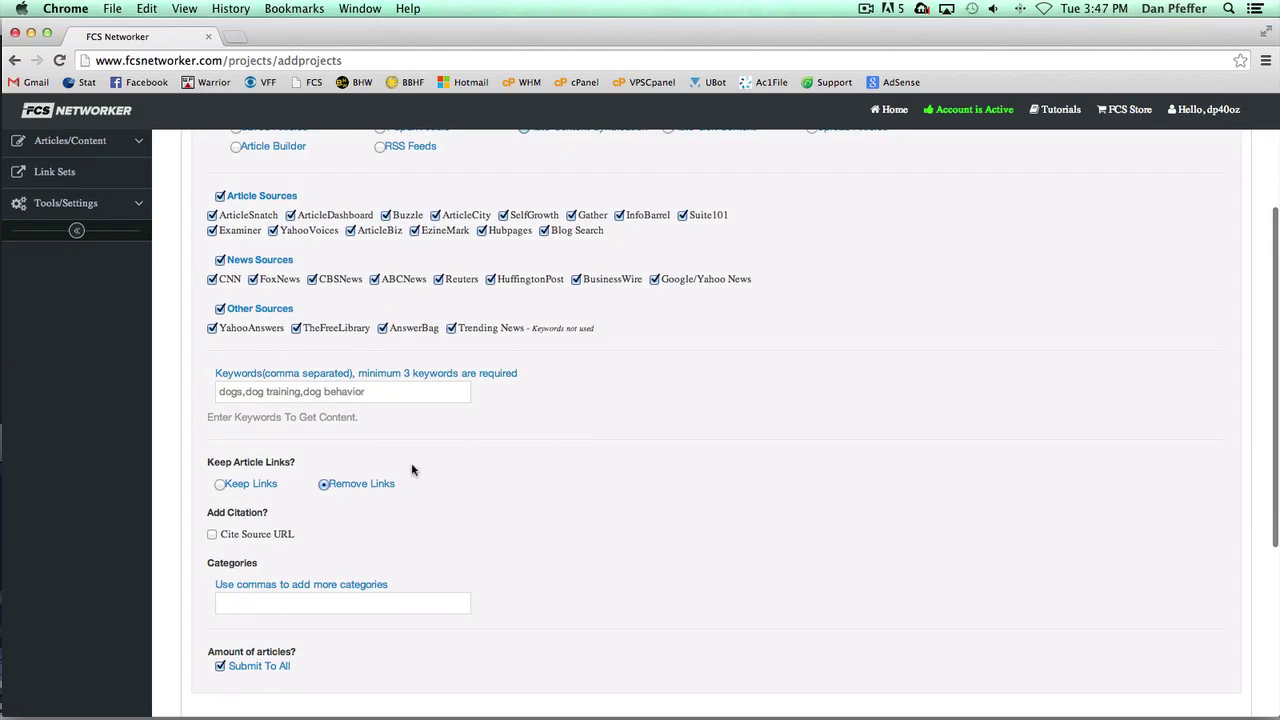
{"action": "scroll", "coordinate": [328, 492], "scroll_direction": "down", "scroll_amount": 1}
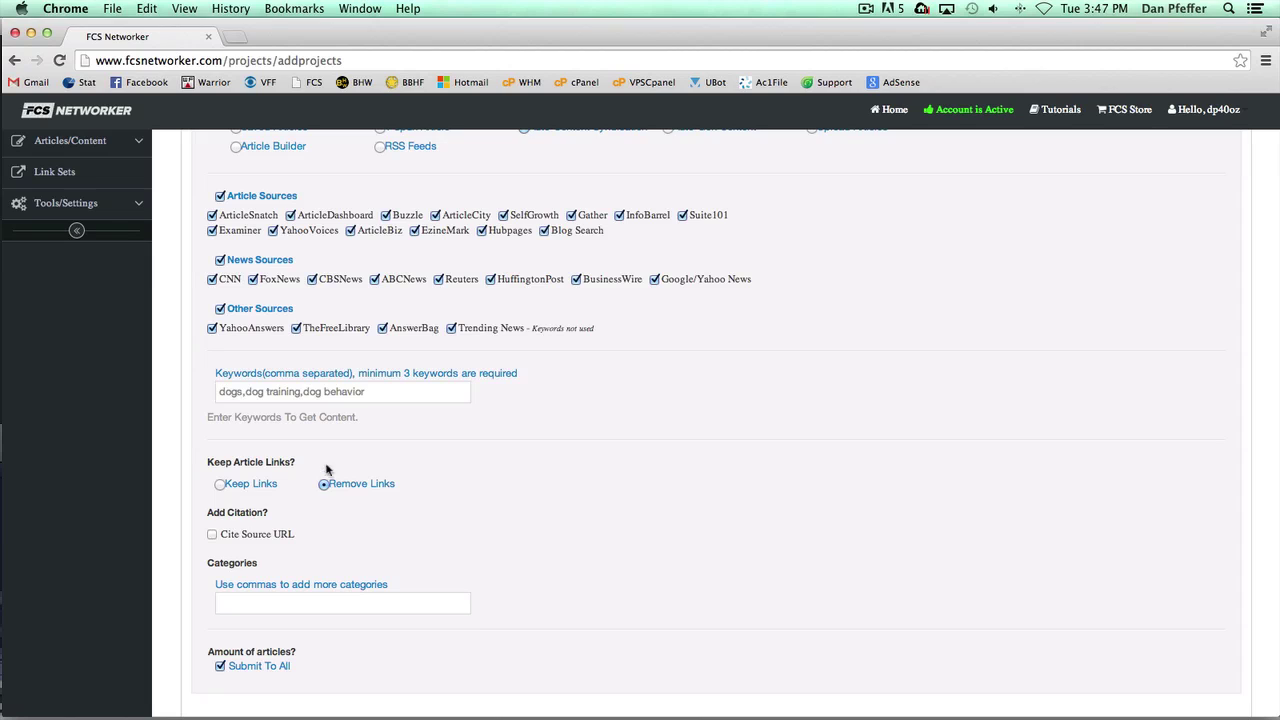
{"action": "scroll", "coordinate": [463, 464], "scroll_direction": "down", "scroll_amount": 1}
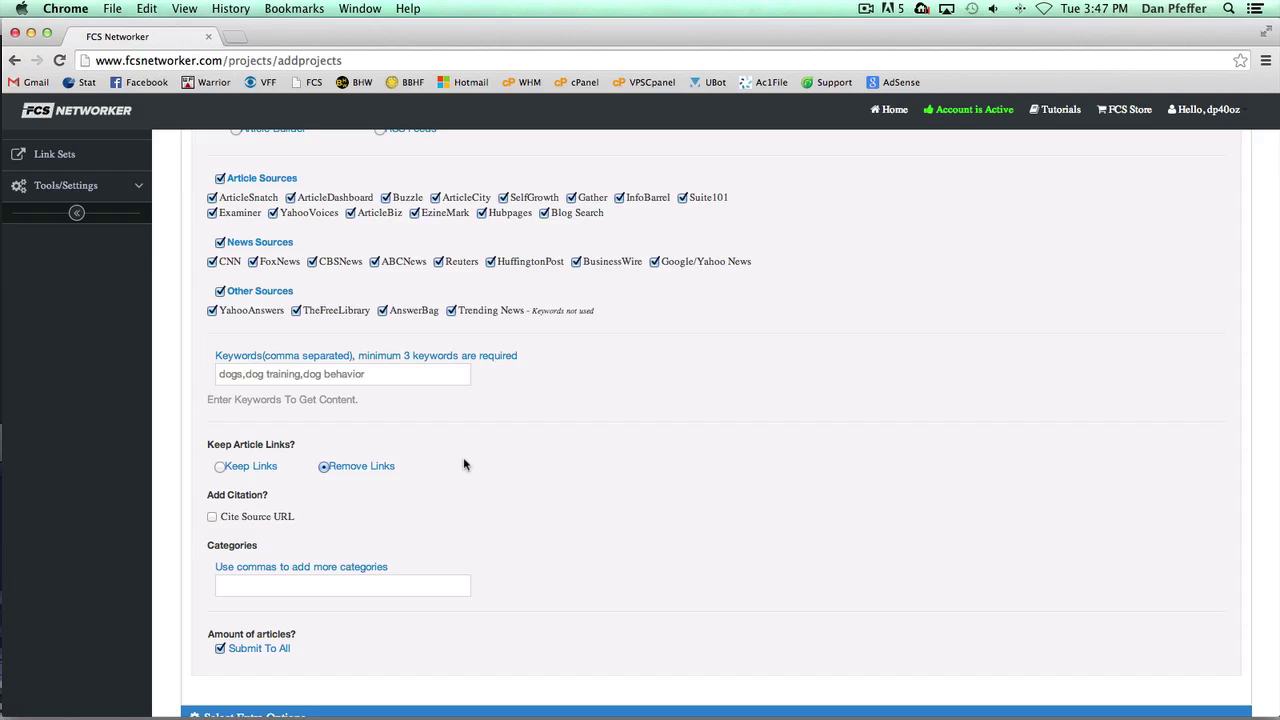
Have the links removed from the syndicated articles and add a citation of the source URL
{"action": "left_click", "coordinate": [220, 467]}
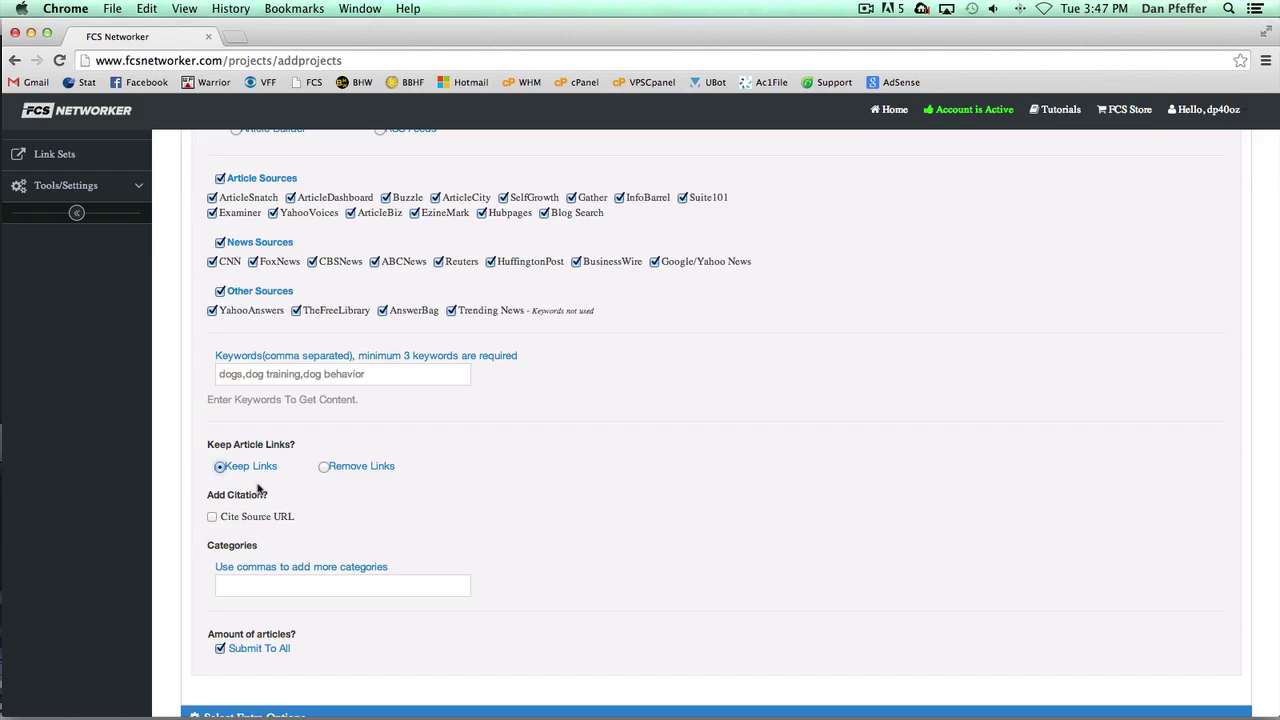
{"action": "left_click", "coordinate": [327, 468]}
{"action": "scroll", "coordinate": [378, 467], "scroll_direction": "down", "scroll_amount": 2}
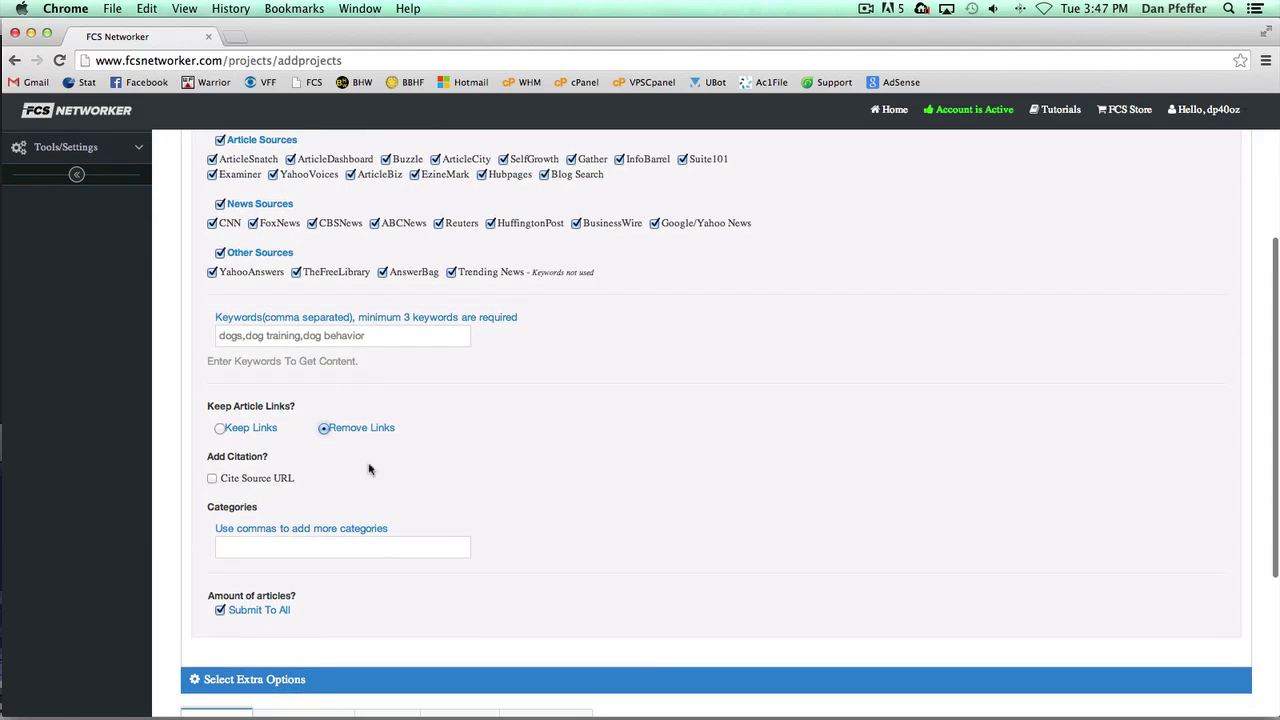
{"action": "left_click", "coordinate": [212, 480]}
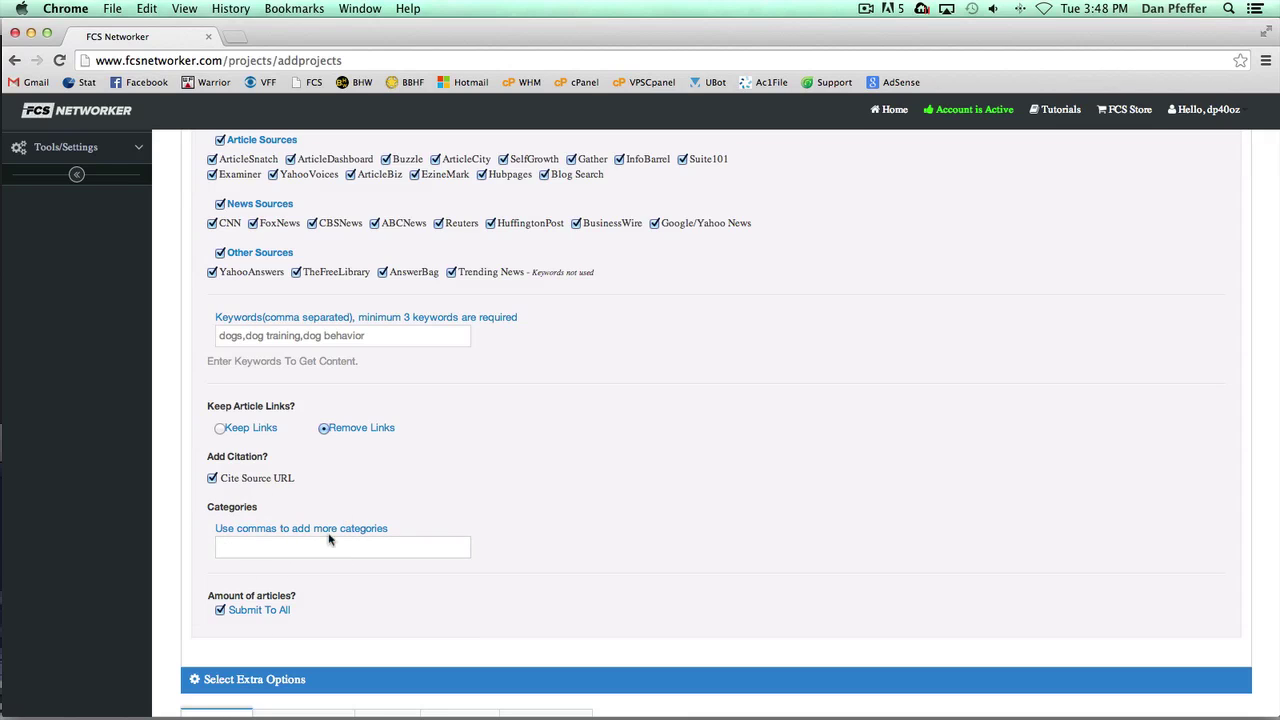
{"action": "scroll", "coordinate": [452, 512], "scroll_direction": "down", "scroll_amount": 3}
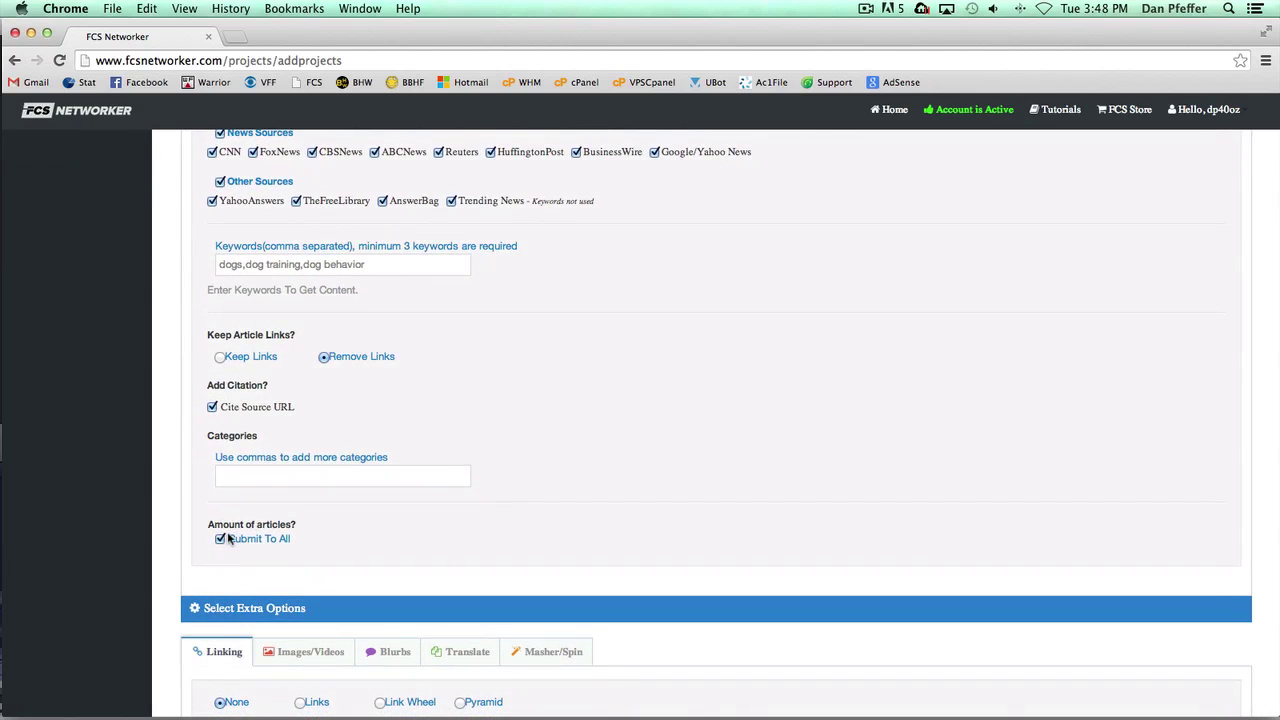
{"action": "left_click", "coordinate": [221, 540]}
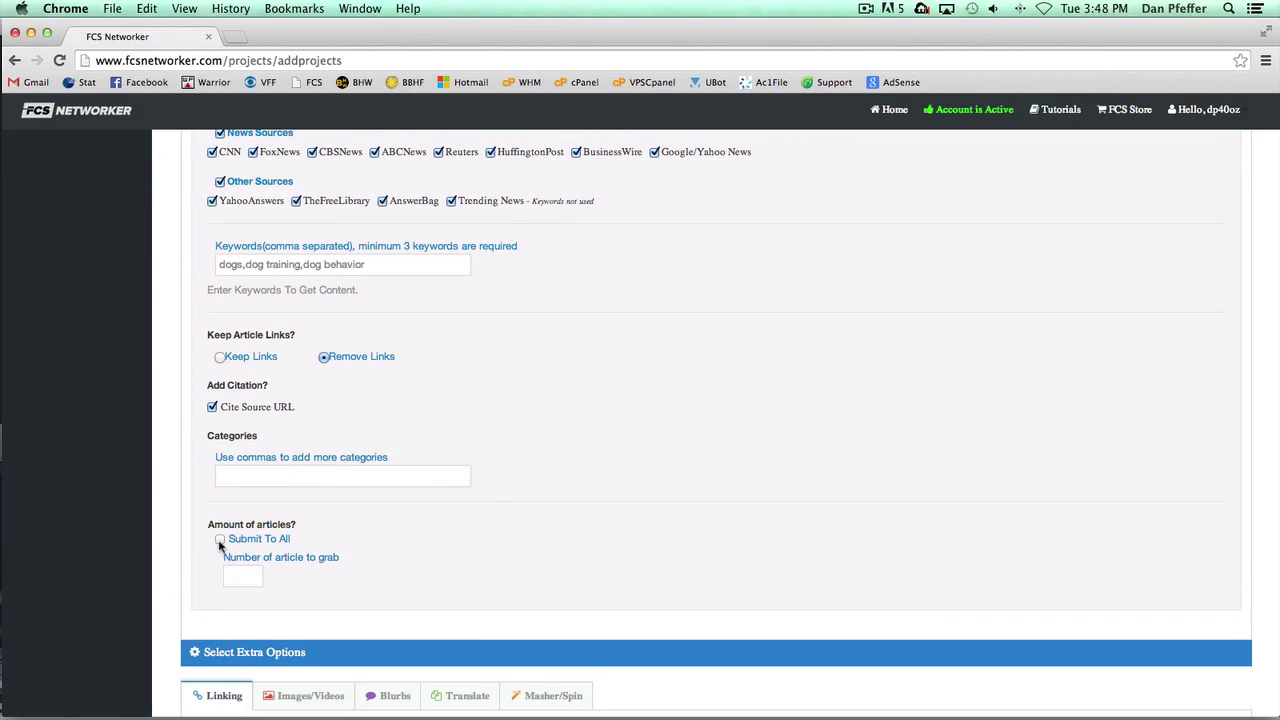
{"action": "left_click", "coordinate": [221, 540]}
Add all listed accounts to the project and return to the Articles/Content settings
{"action": "scroll", "coordinate": [480, 551], "scroll_direction": "up", "scroll_amount": 5}
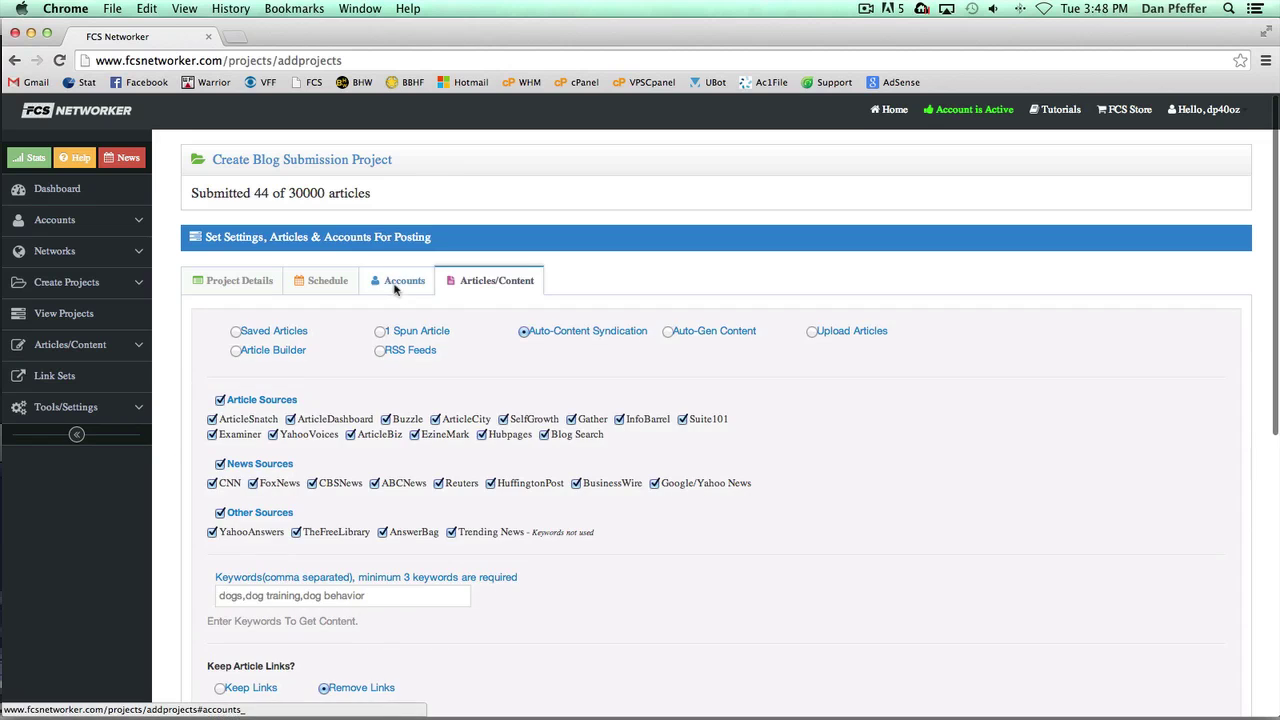
{"action": "left_click", "coordinate": [402, 281]}
{"action": "left_click", "coordinate": [260, 350]}
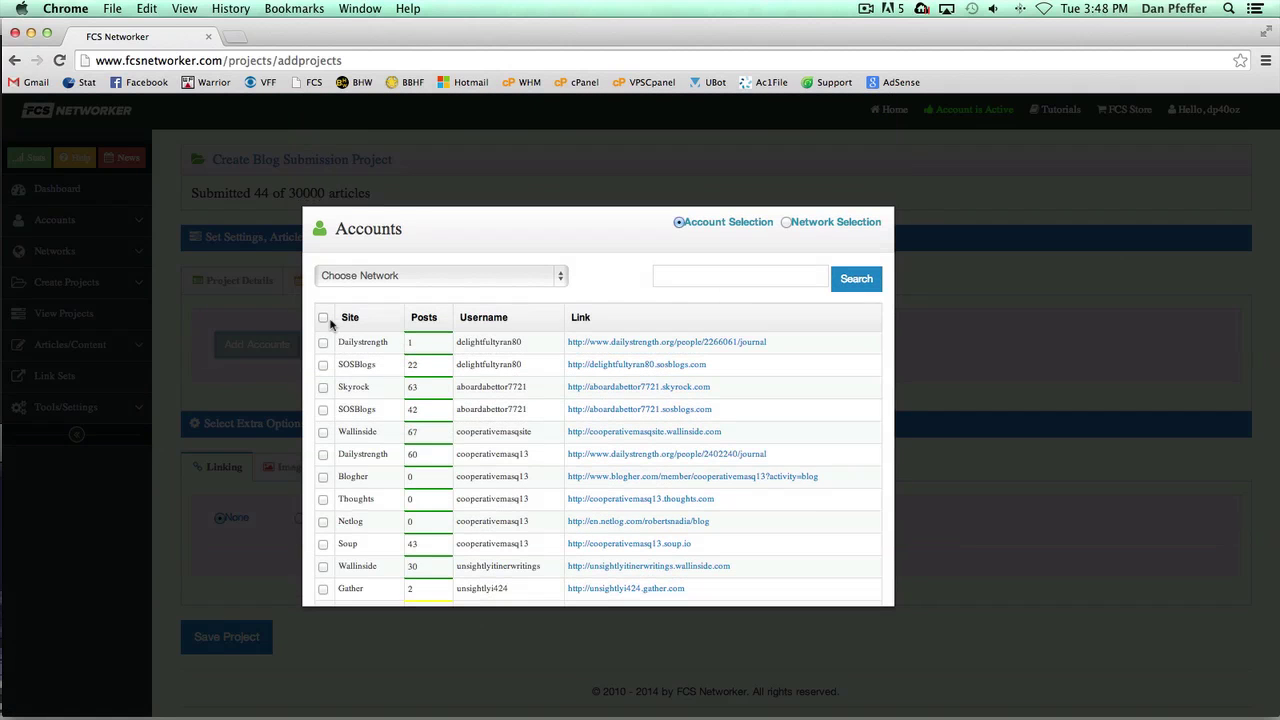
{"action": "left_click", "coordinate": [321, 319]}
{"action": "scroll", "coordinate": [718, 485], "scroll_direction": "down", "scroll_amount": 5}
{"action": "left_click", "coordinate": [796, 575]}
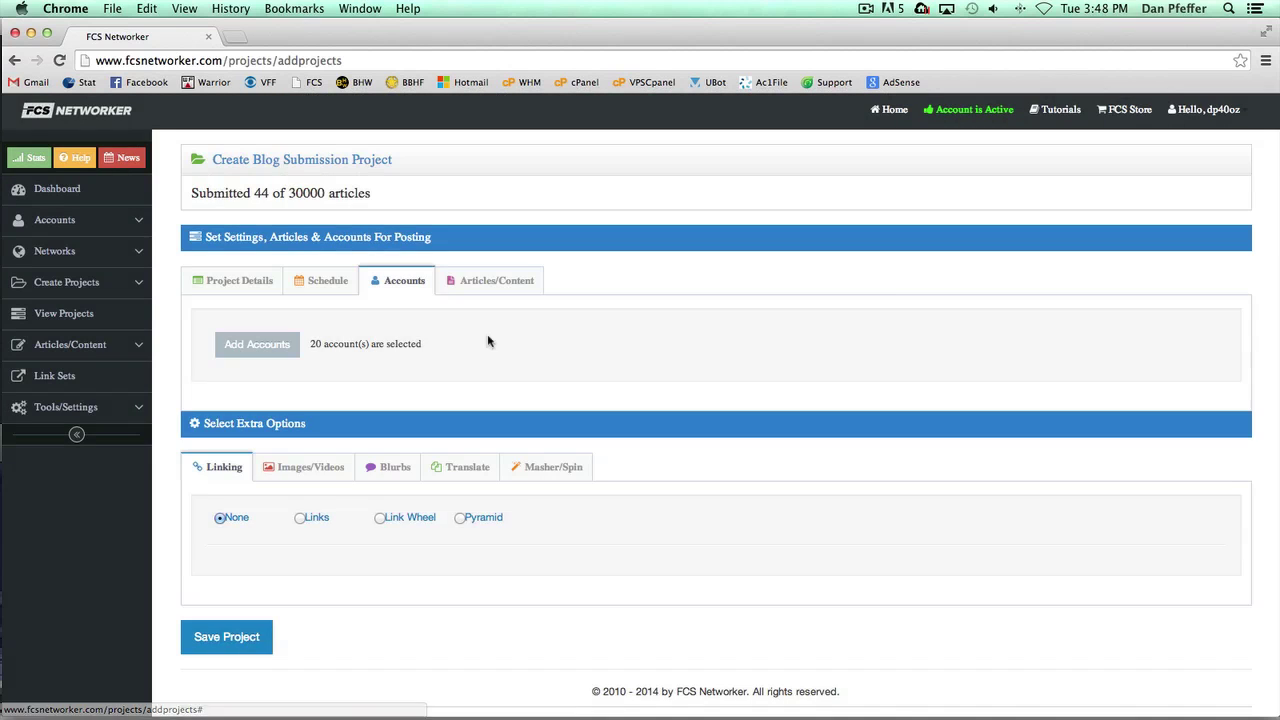
{"action": "left_click", "coordinate": [488, 281]}
Try limiting the number of articles to grab to 10 instead of submitting to all
{"action": "scroll", "coordinate": [410, 424], "scroll_direction": "down", "scroll_amount": 10}
{"action": "scroll", "coordinate": [430, 410], "scroll_direction": "up", "scroll_amount": 3}
{"action": "scroll", "coordinate": [485, 388], "scroll_direction": "up", "scroll_amount": 1}
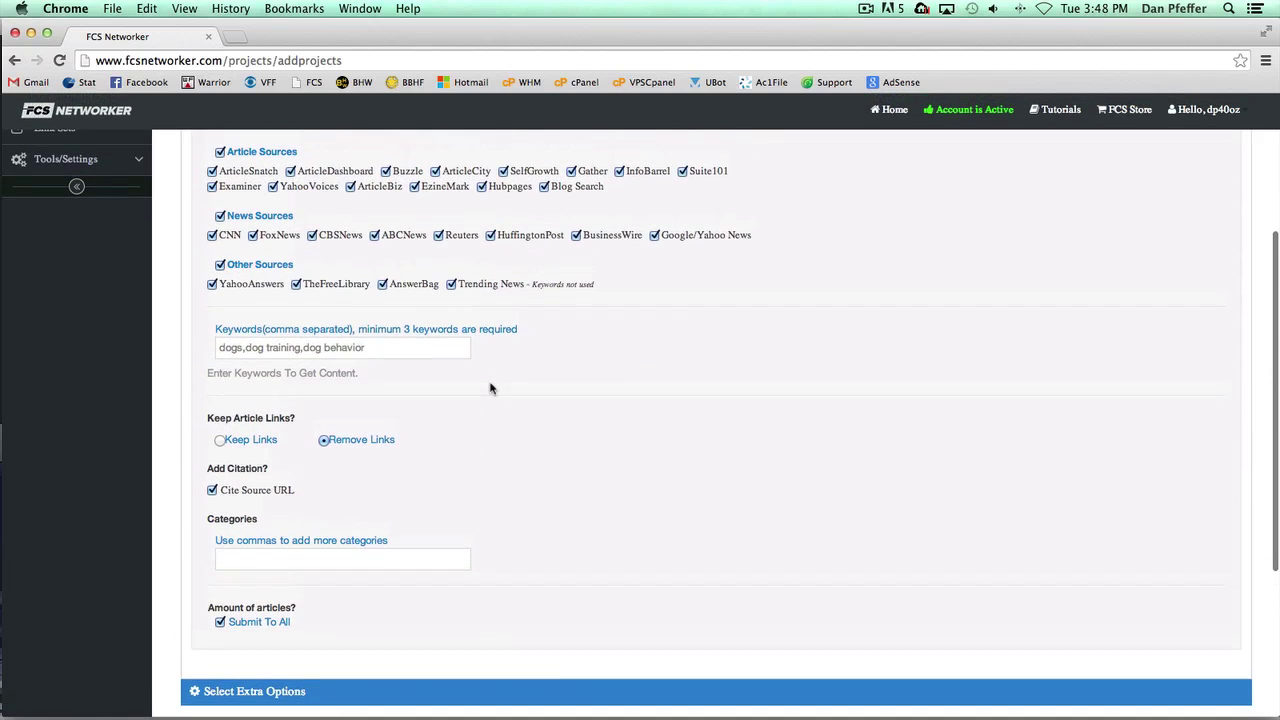
{"action": "scroll", "coordinate": [494, 428], "scroll_direction": "up", "scroll_amount": 1}
{"action": "scroll", "coordinate": [494, 428], "scroll_direction": "down", "scroll_amount": 4}
{"action": "left_click", "coordinate": [219, 443]}
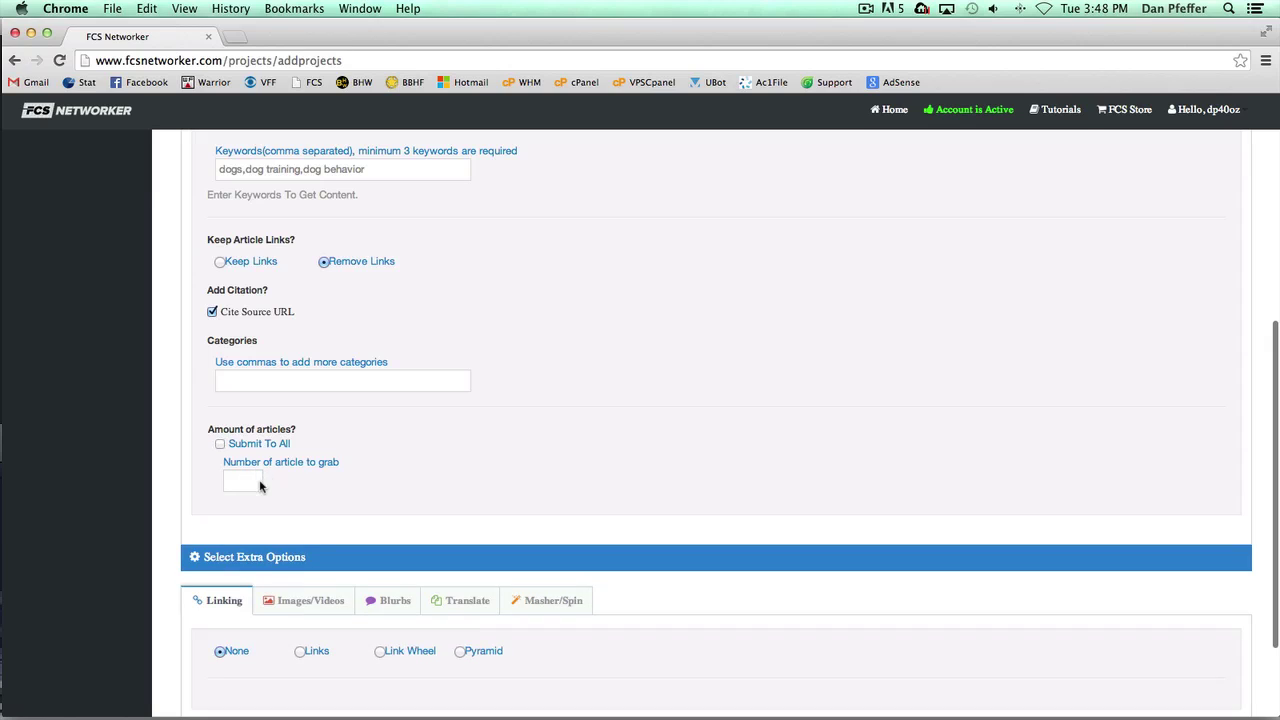
{"action": "left_click", "coordinate": [259, 486]}
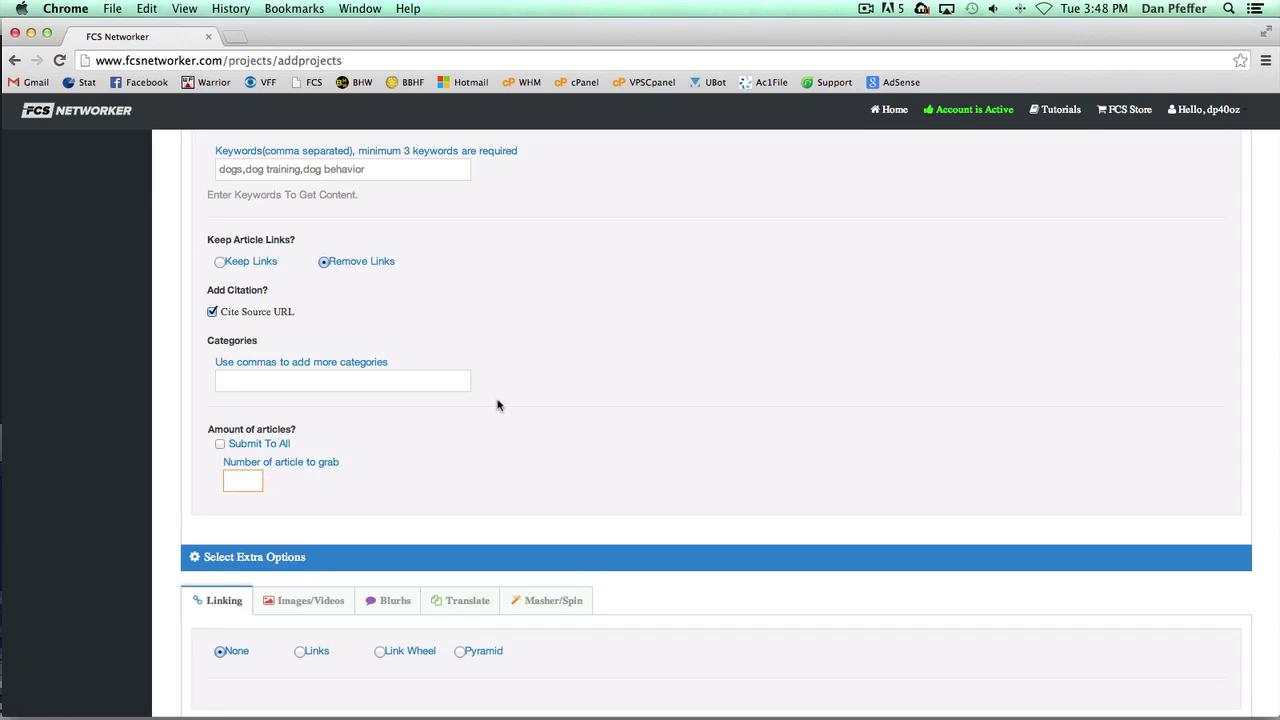
{"action": "type", "text": "10"}
{"action": "scroll", "coordinate": [380, 467], "scroll_direction": "up", "scroll_amount": 2}
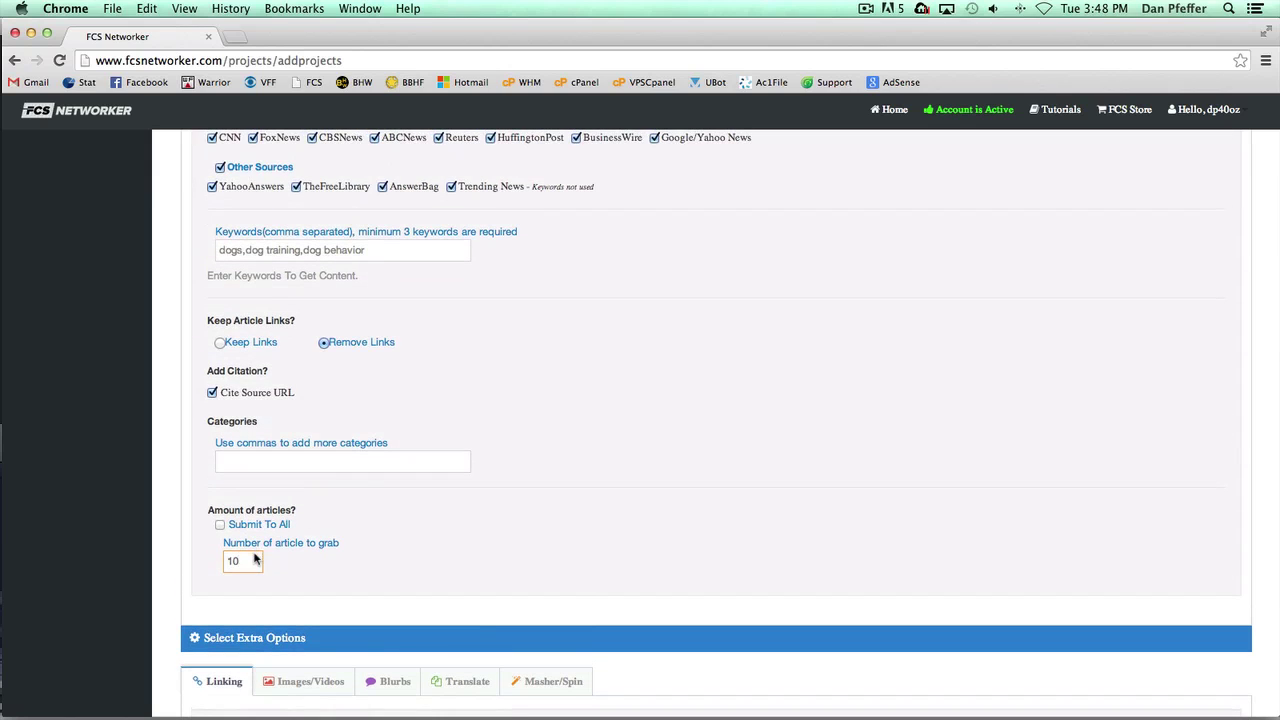
{"action": "left_click_drag", "start_coordinate": [253, 560], "coordinate": [223, 561]}
{"action": "key", "text": "BackSpace"}
{"action": "left_click", "coordinate": [220, 524]}
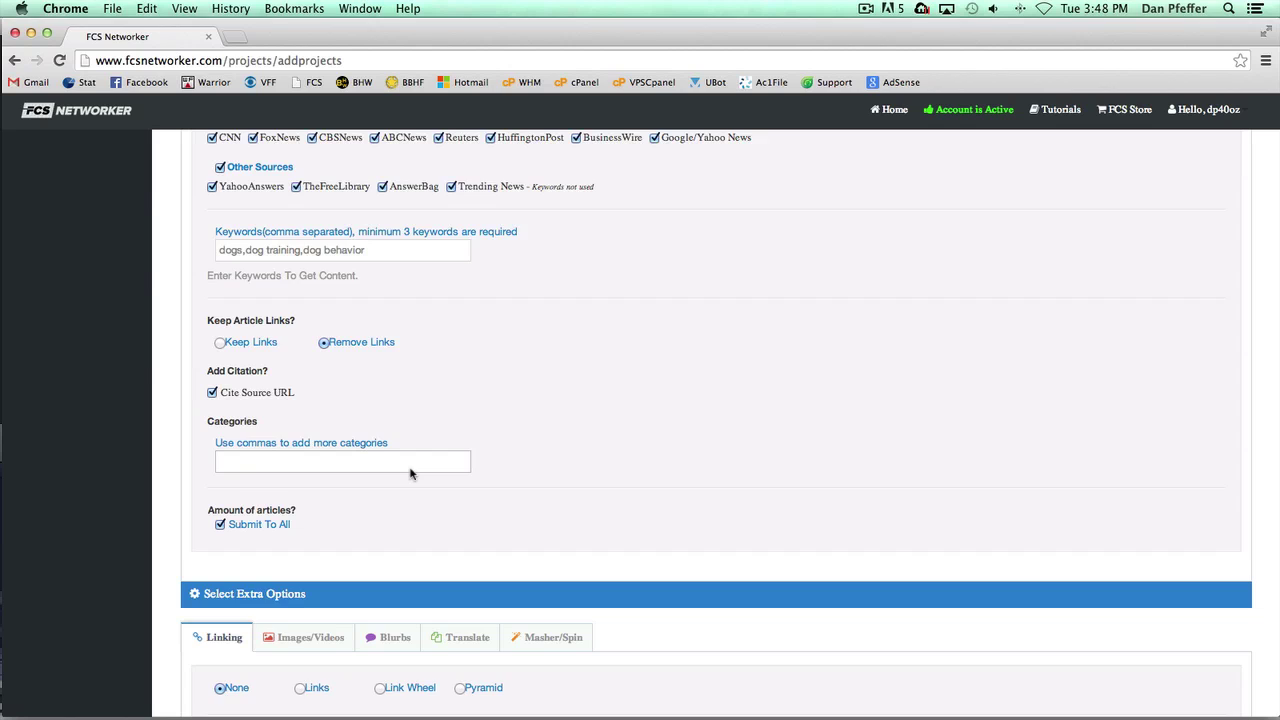
Try setting the number of articles to grab to 100 instead of submitting to all
{"action": "scroll", "coordinate": [410, 473], "scroll_direction": "down", "scroll_amount": 1}
{"action": "left_click", "coordinate": [220, 506]}
{"action": "left_click", "coordinate": [247, 549]}
{"action": "type", "text": "100"}
{"action": "key", "text": "BackSpace"}
{"action": "key", "text": "BackSpace"}
{"action": "key", "text": "BackSpace"}
{"action": "scroll", "coordinate": [307, 531], "scroll_direction": "up", "scroll_amount": 5}
{"action": "scroll", "coordinate": [307, 531], "scroll_direction": "down", "scroll_amount": 4}
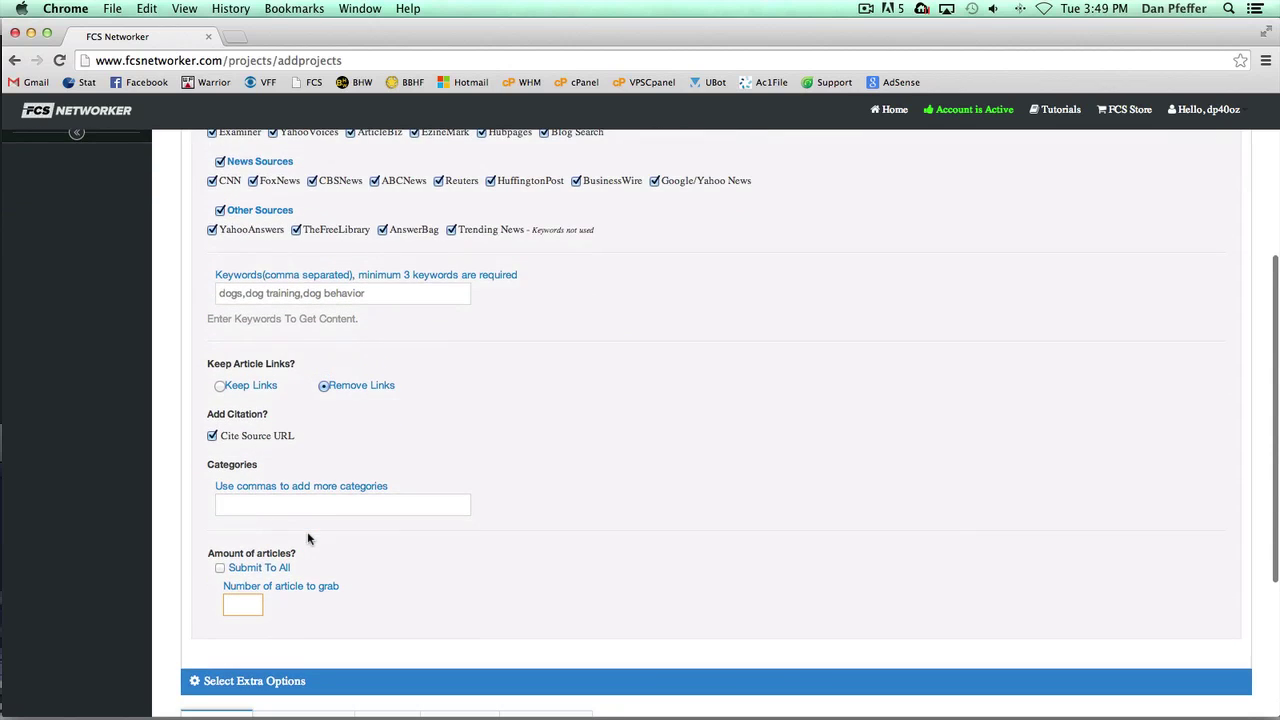
{"action": "left_click", "coordinate": [219, 568]}
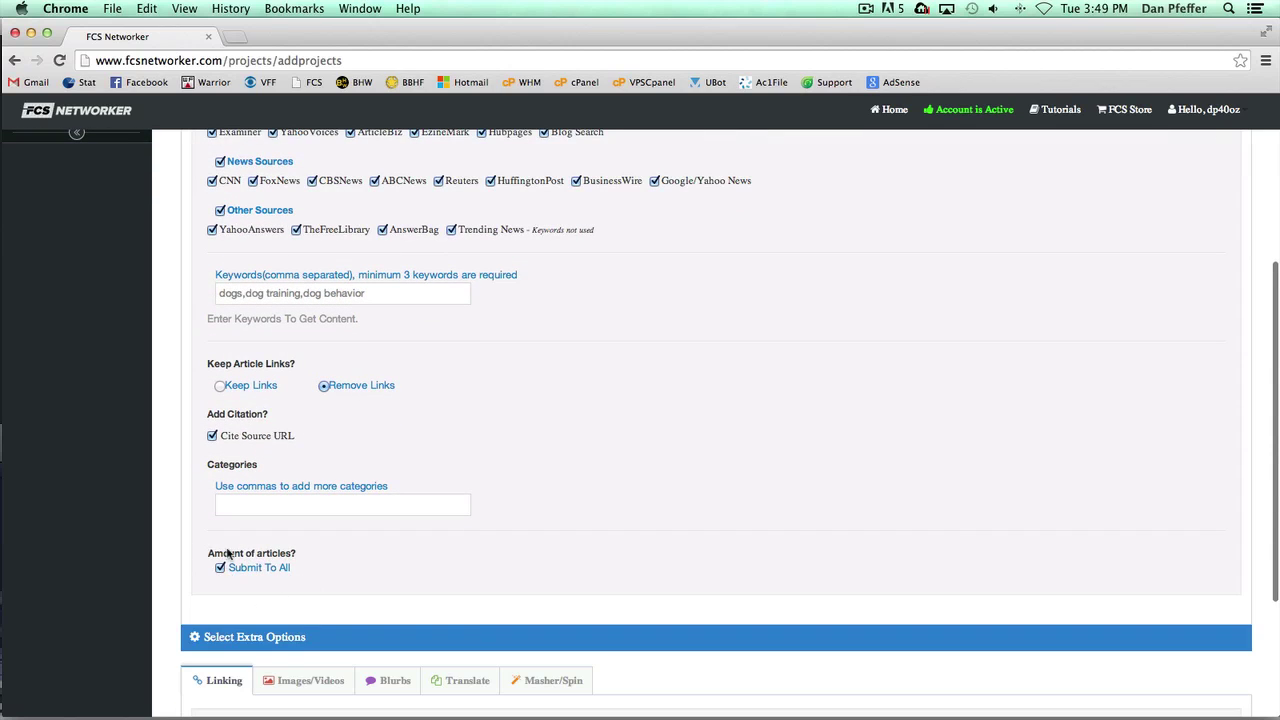
Switch the content source to Auto-Gen Content and view its available Quality options
{"action": "scroll", "coordinate": [498, 528], "scroll_direction": "up", "scroll_amount": 3}
{"action": "scroll", "coordinate": [498, 528], "scroll_direction": "up", "scroll_amount": 2}
{"action": "scroll", "coordinate": [494, 528], "scroll_direction": "down", "scroll_amount": 4}
{"action": "scroll", "coordinate": [498, 585], "scroll_direction": "up", "scroll_amount": 3}
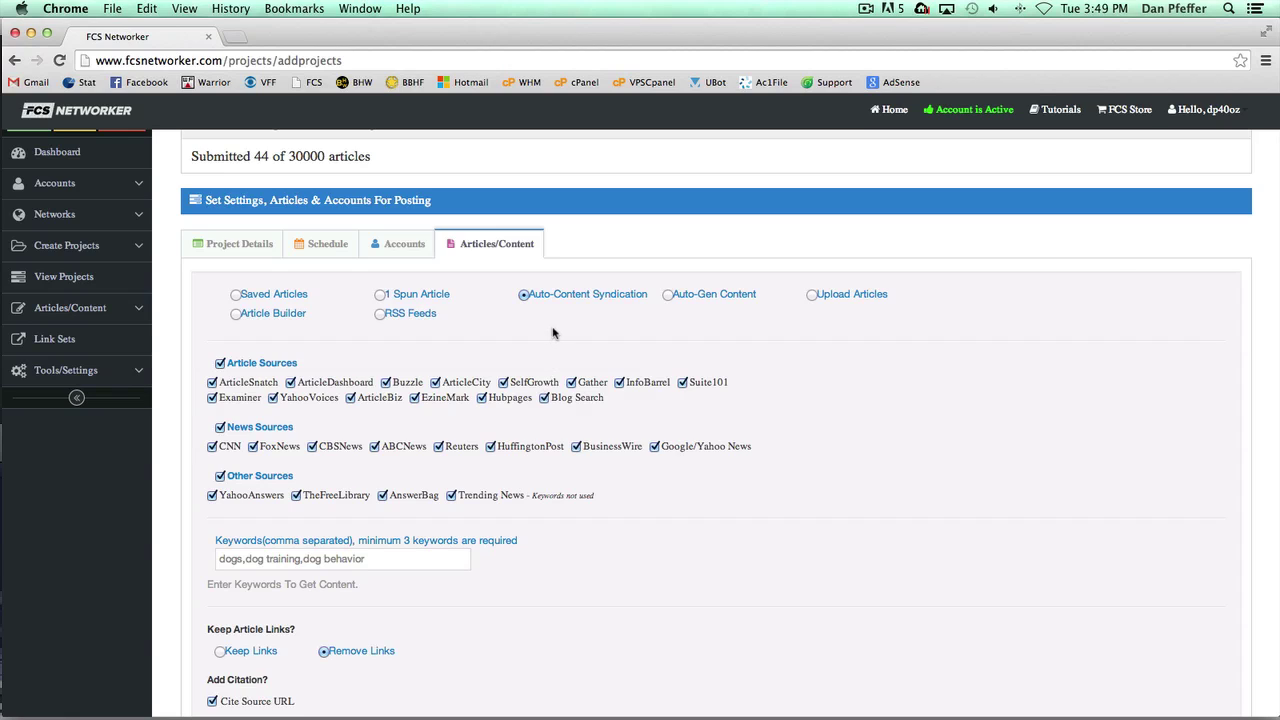
{"action": "left_click", "coordinate": [668, 295]}
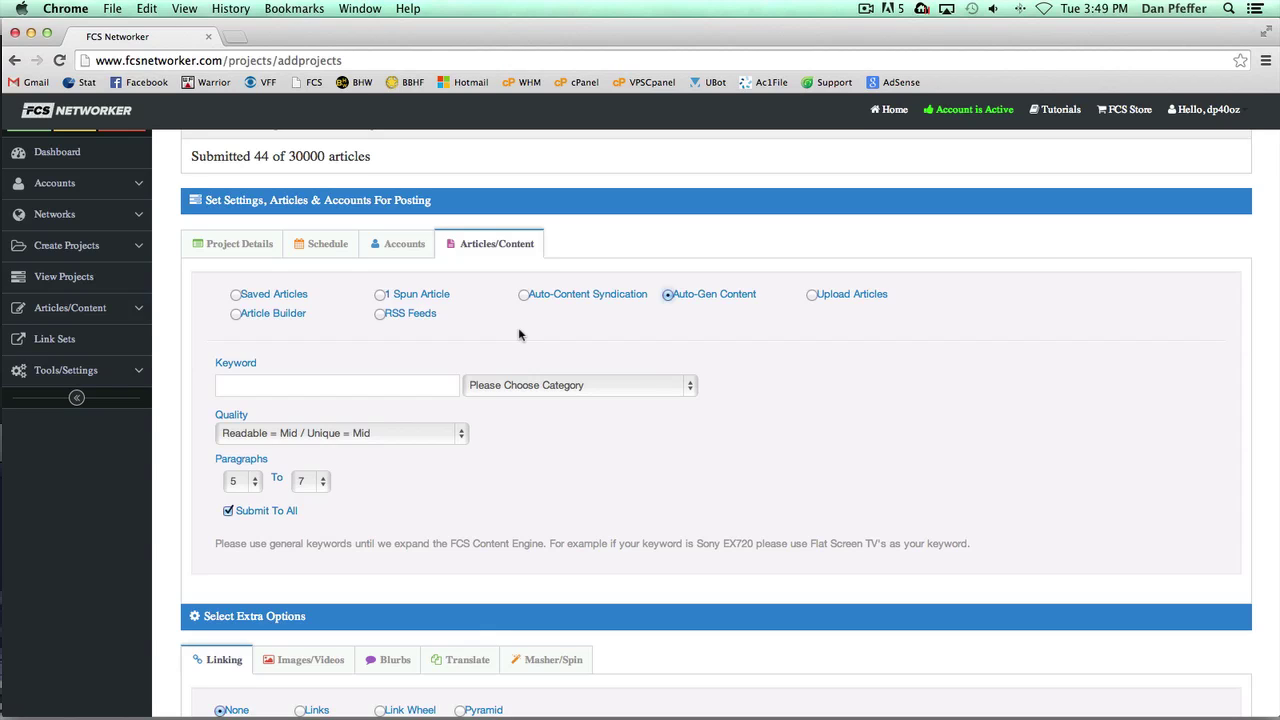
{"action": "left_click", "coordinate": [304, 433]}
{"action": "left_click", "coordinate": [545, 432]}
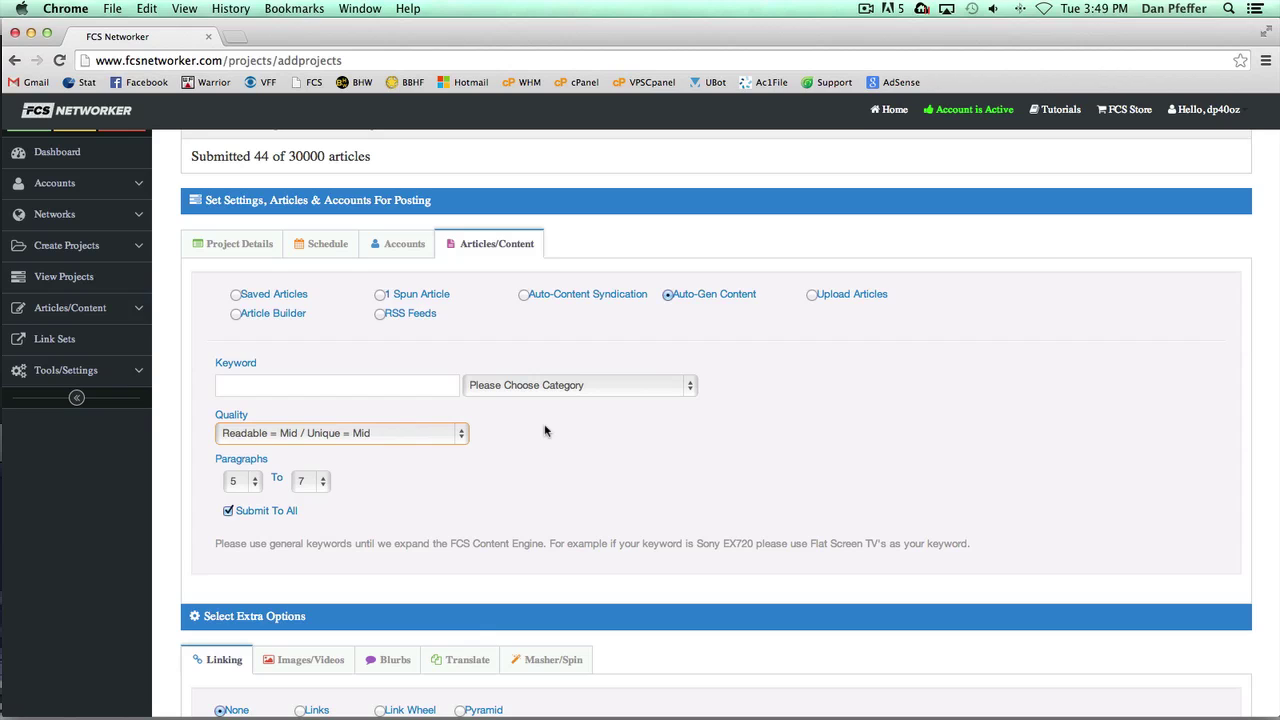
Compare the Quality choices for the generated content and keep Readable = Mid / Unique = Mid
{"action": "left_click", "coordinate": [352, 433]}
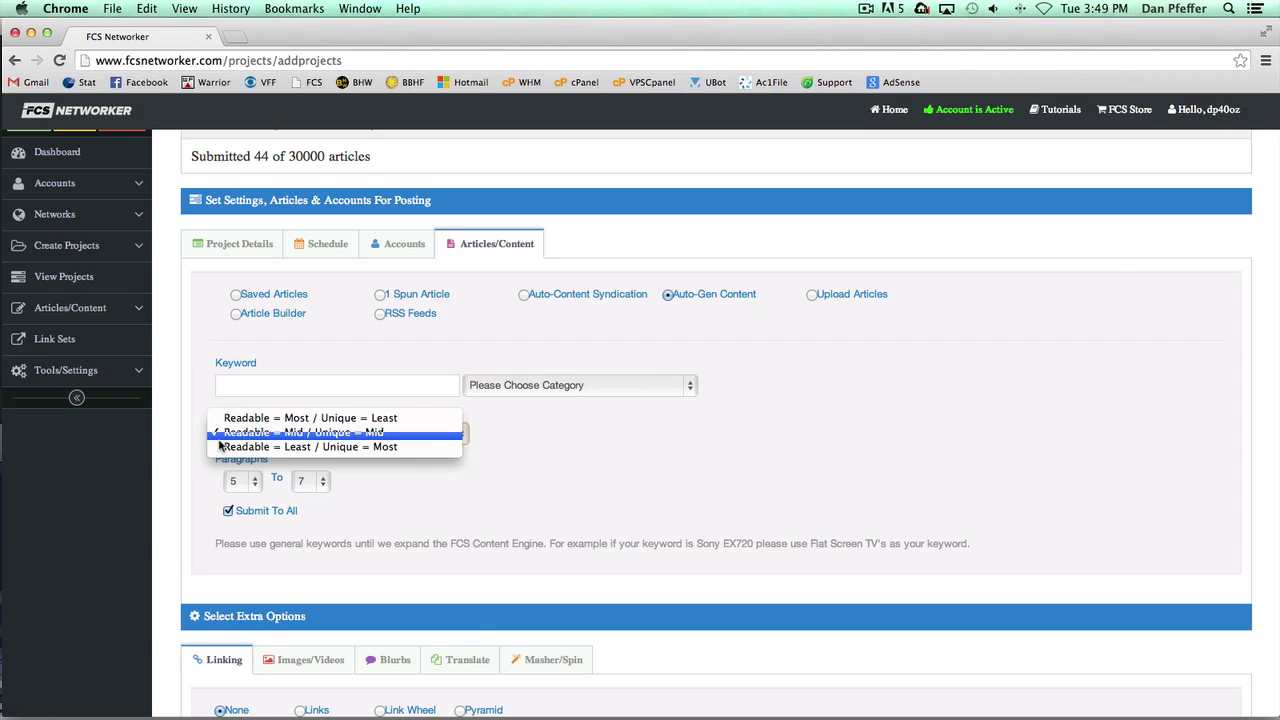
{"action": "left_click", "coordinate": [555, 436]}
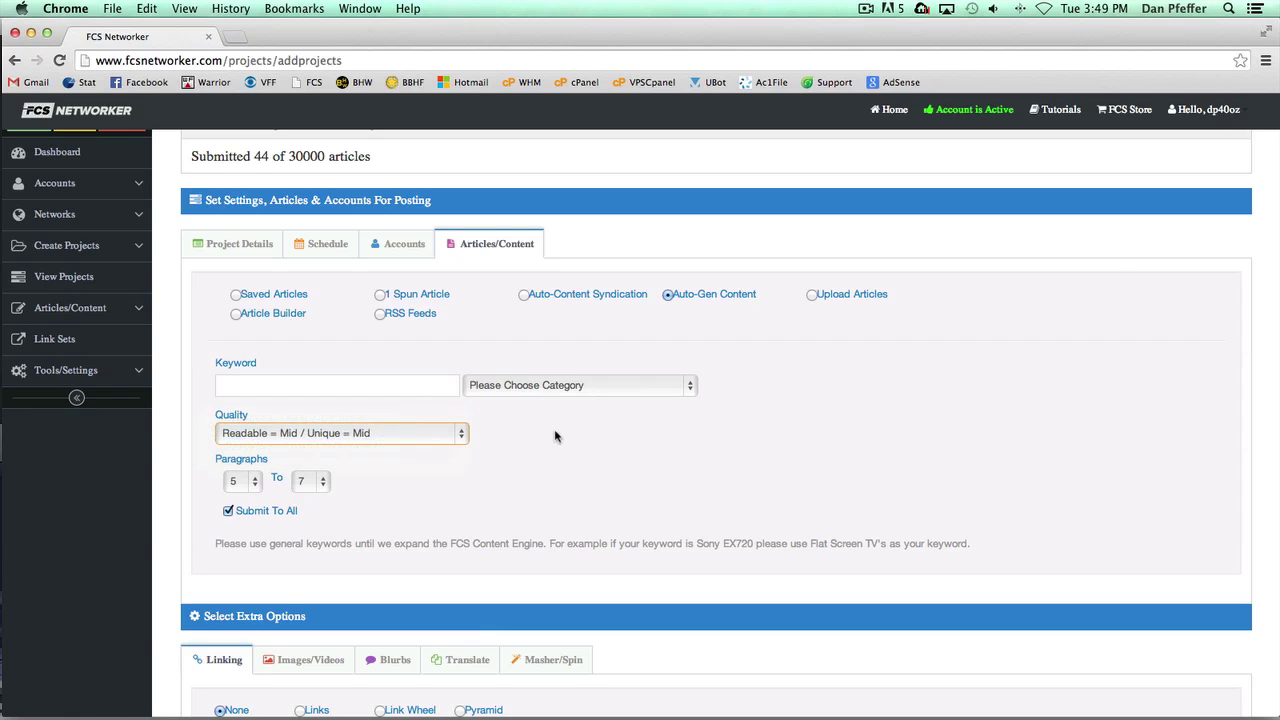
{"action": "left_click", "coordinate": [279, 433]}
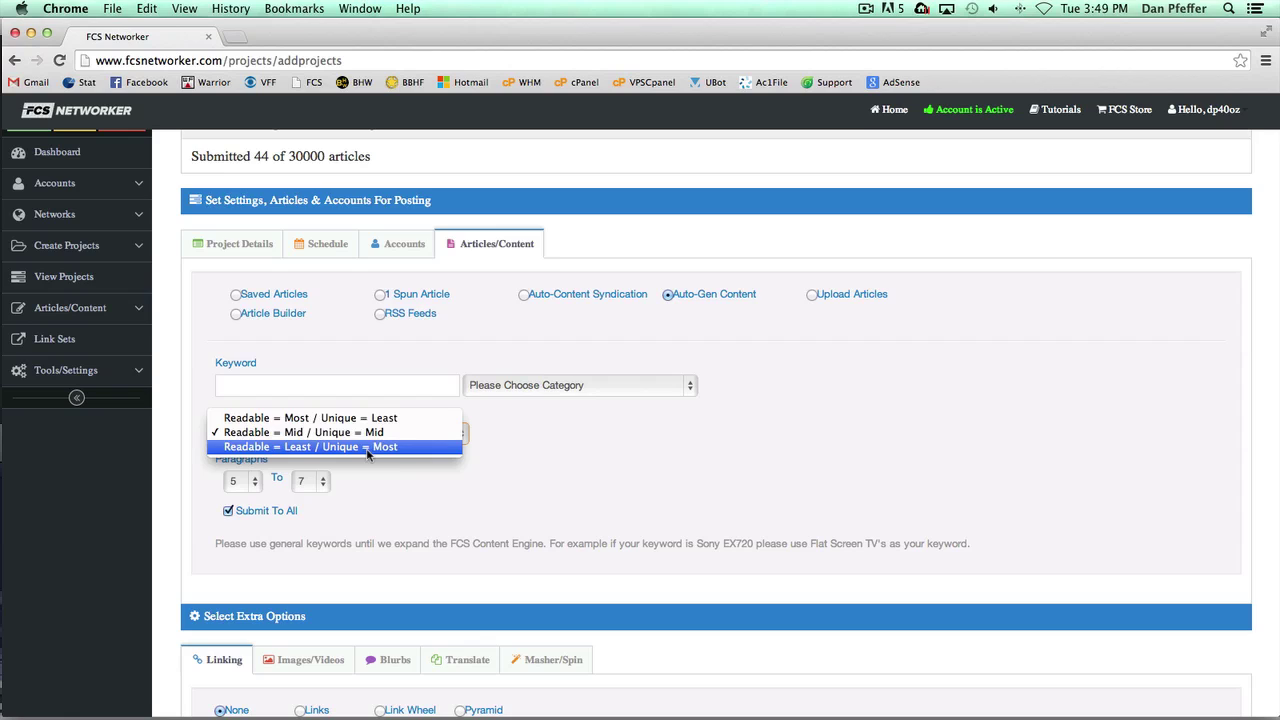
{"action": "left_click", "coordinate": [318, 432]}
Enter "Dog training" as the Auto-Gen Content keyword and choose Pets & Animals as its category
{"action": "left_click", "coordinate": [298, 386]}
{"action": "type", "text": "Dog training"}
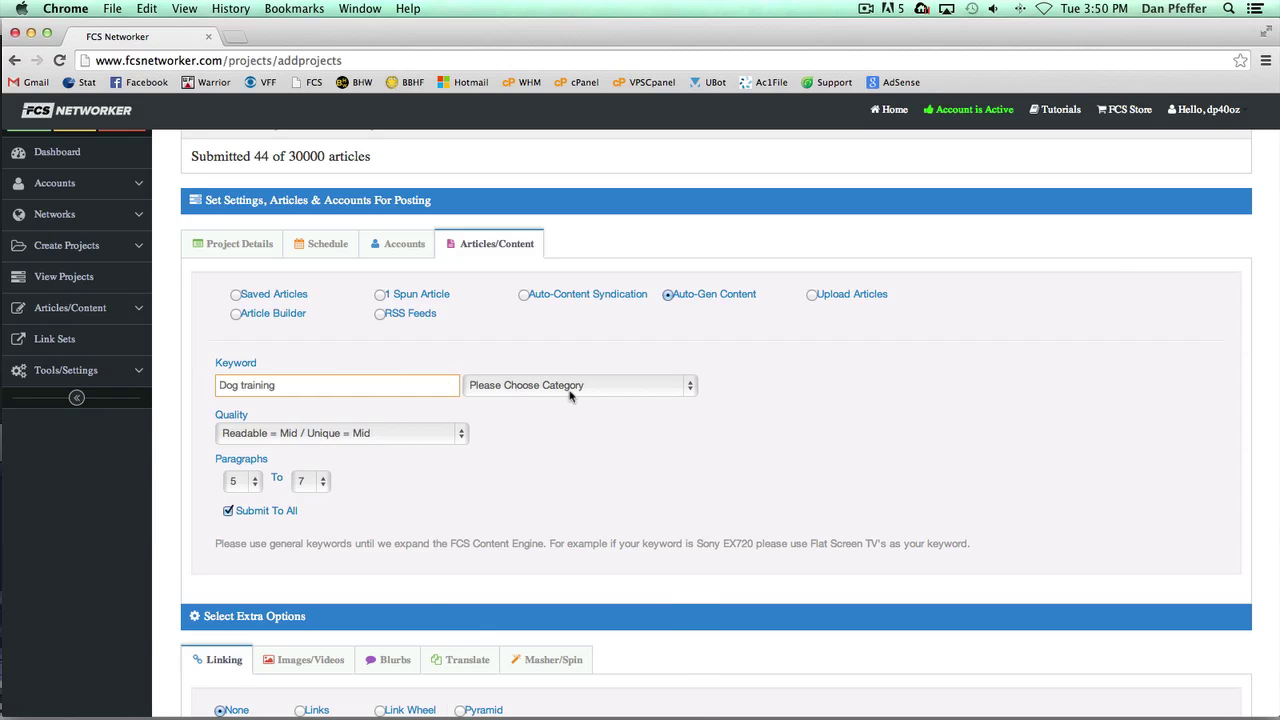
{"action": "left_click", "coordinate": [560, 388]}
{"action": "scroll", "coordinate": [571, 400], "scroll_direction": "down", "scroll_amount": 5}
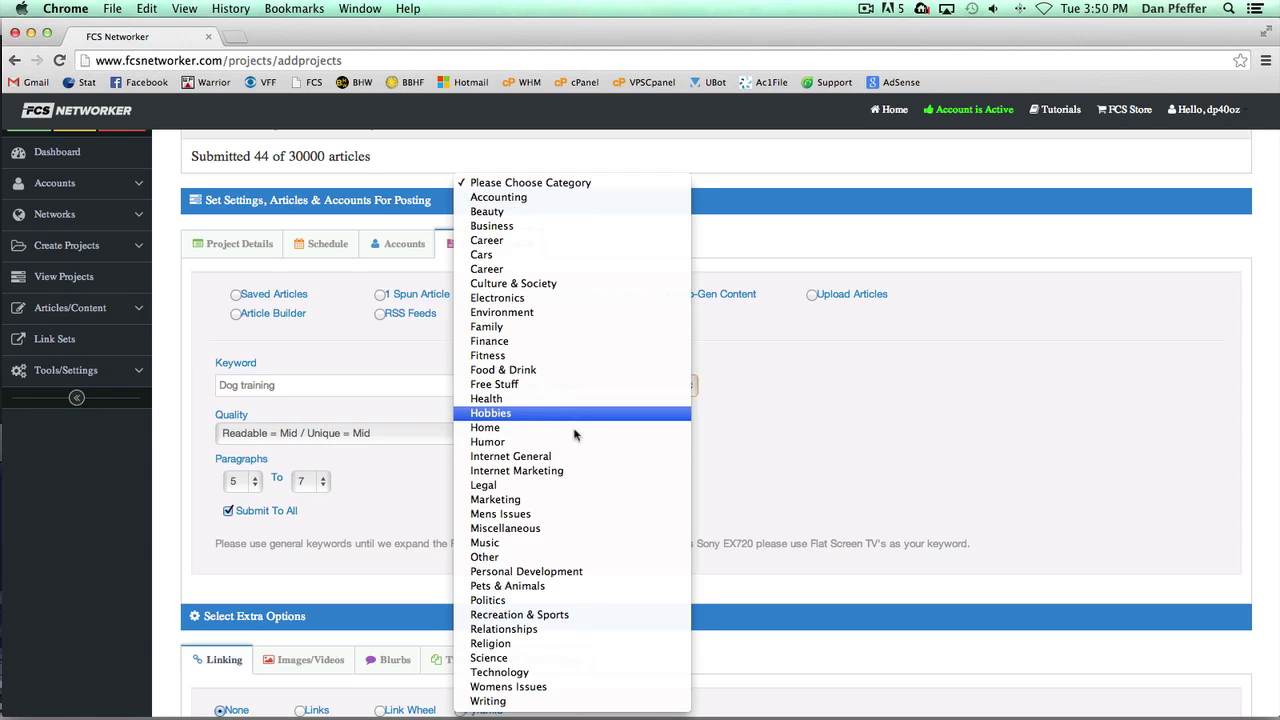
{"action": "left_click", "coordinate": [572, 586]}
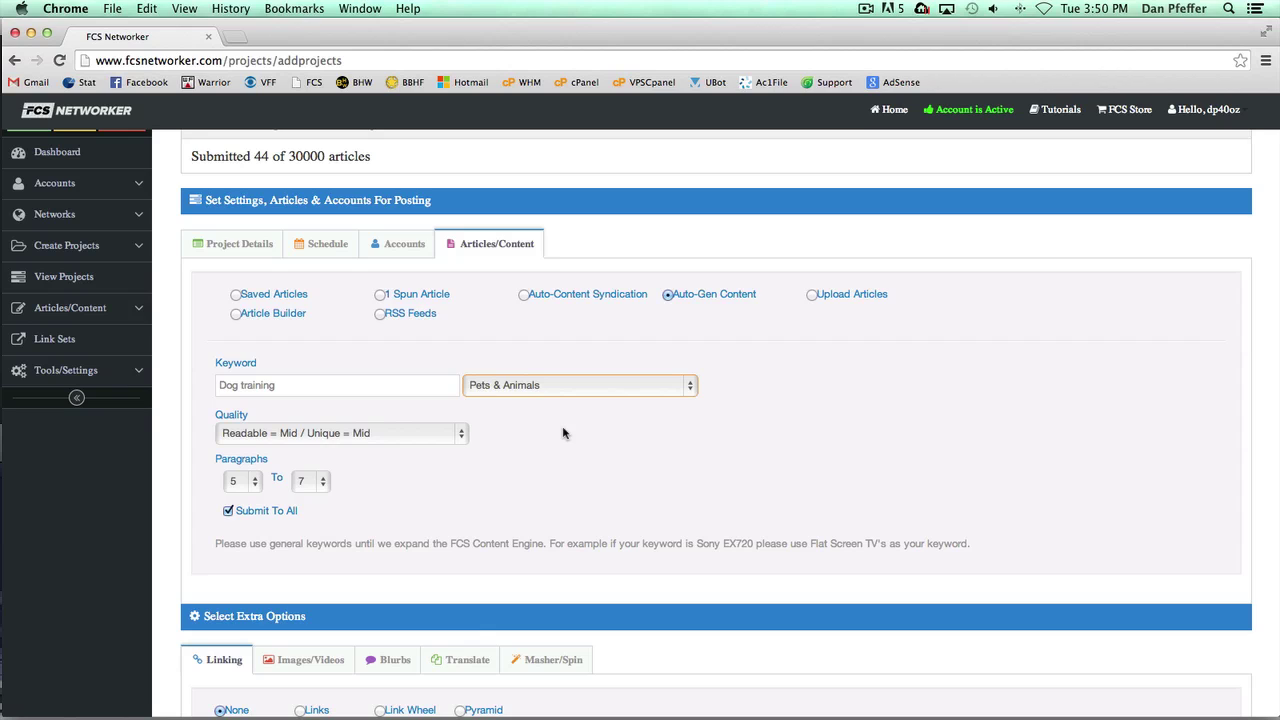
Review the other categories available for the Auto-Gen Content keyword, leaving Pets & Animals selected
{"action": "left_click", "coordinate": [556, 389]}
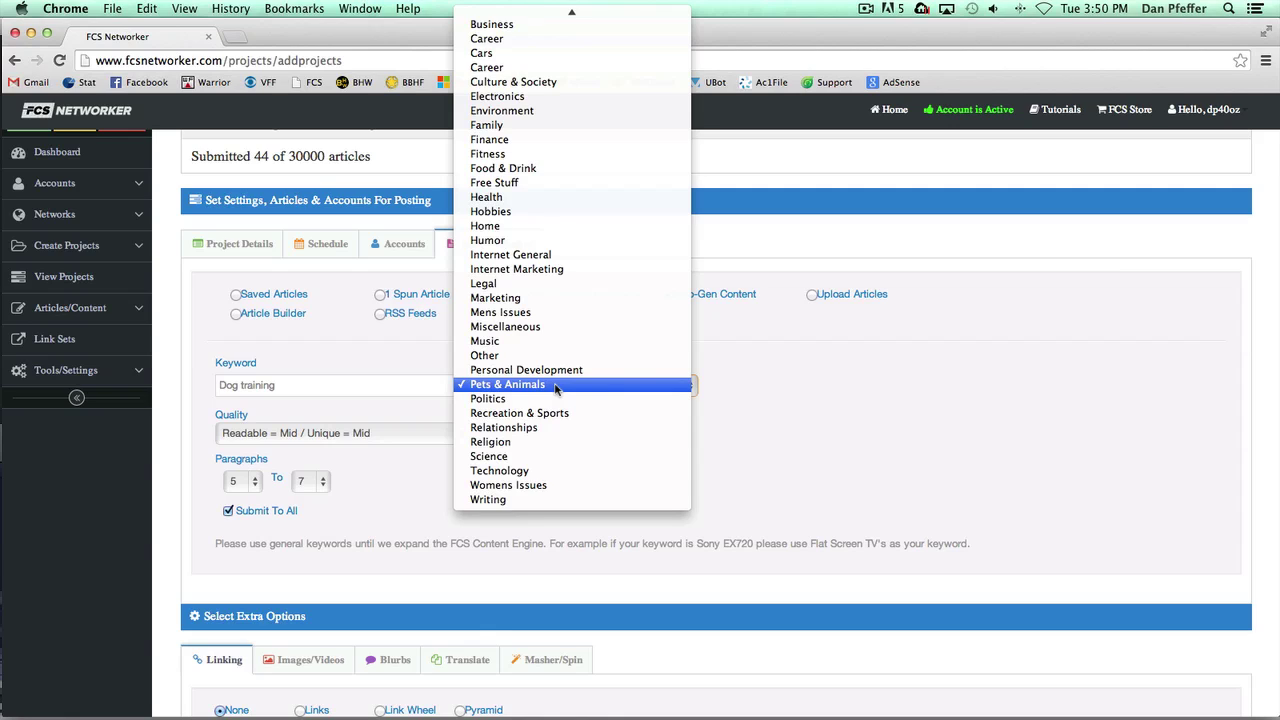
{"action": "left_click", "coordinate": [787, 390]}
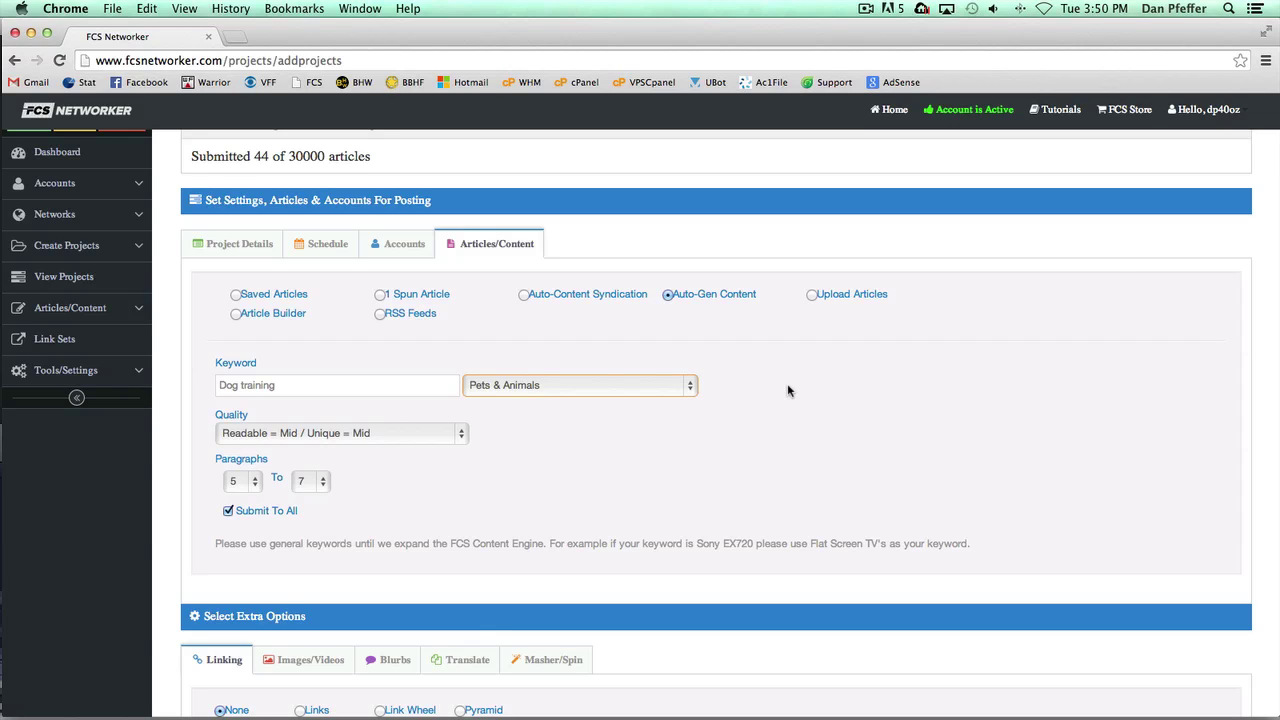
{"action": "left_click", "coordinate": [567, 385]}
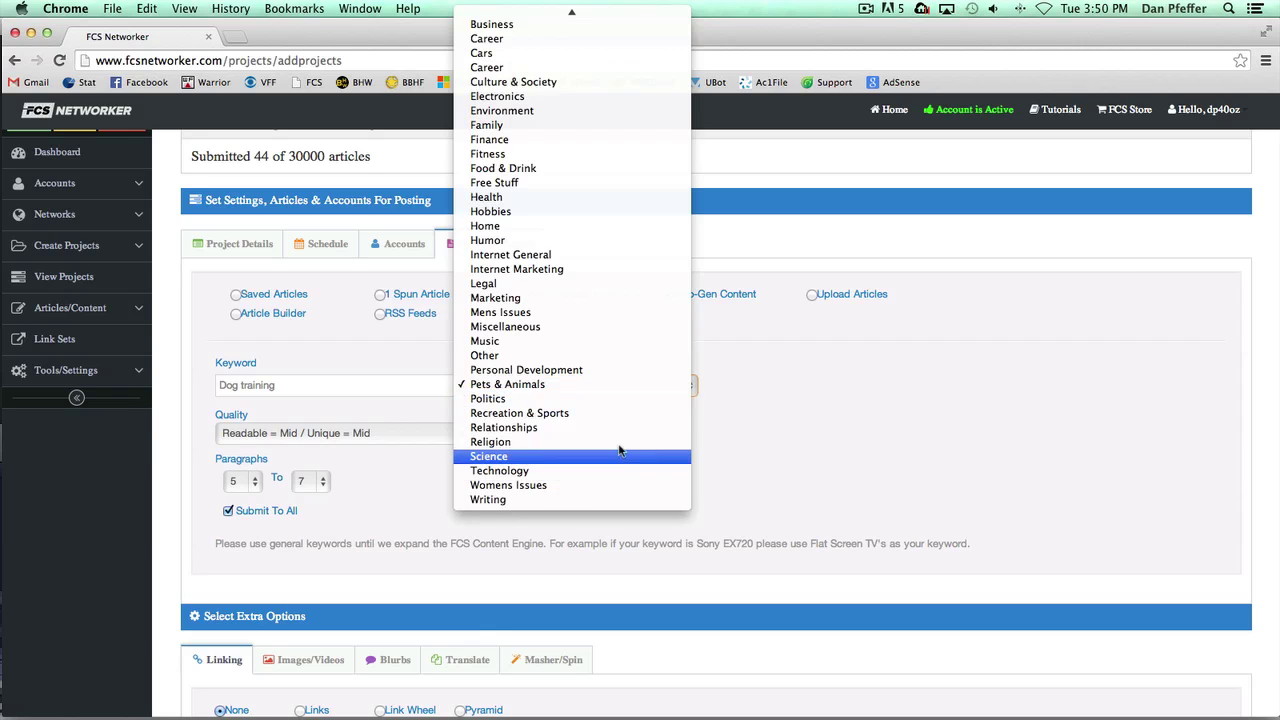
{"action": "left_click", "coordinate": [735, 361]}
{"action": "left_click", "coordinate": [616, 390]}
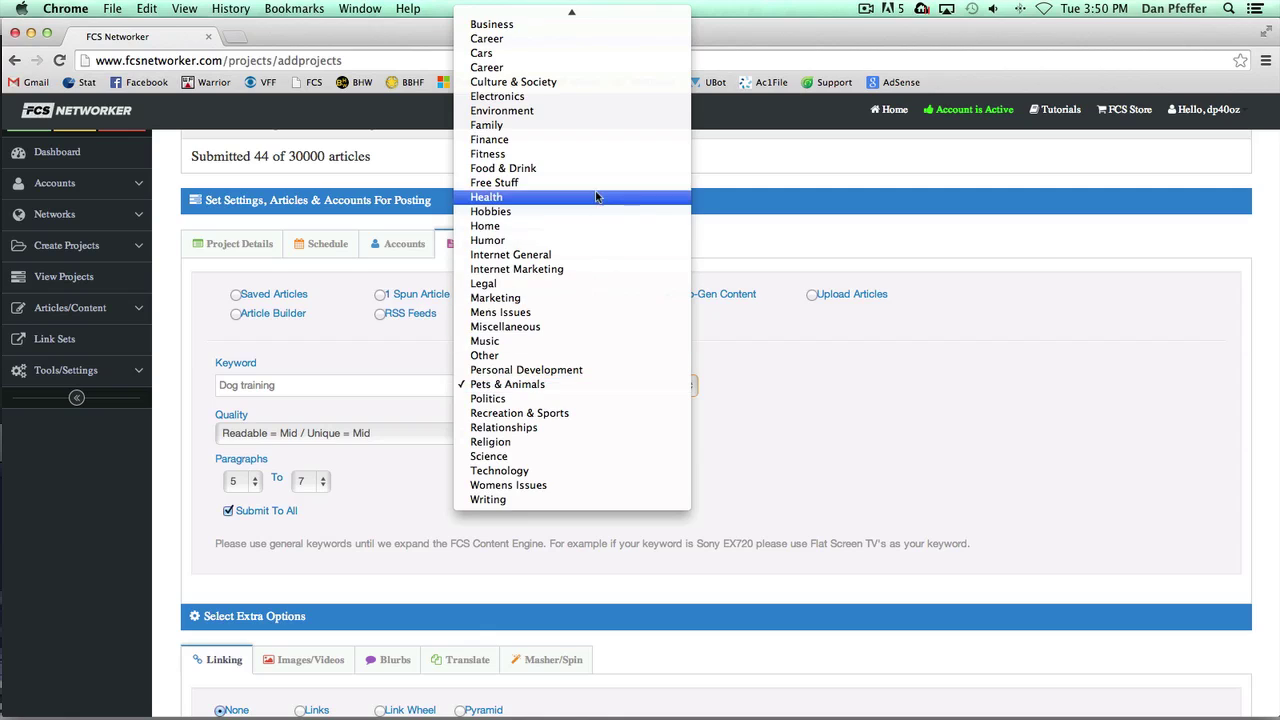
{"action": "left_click", "coordinate": [785, 330]}
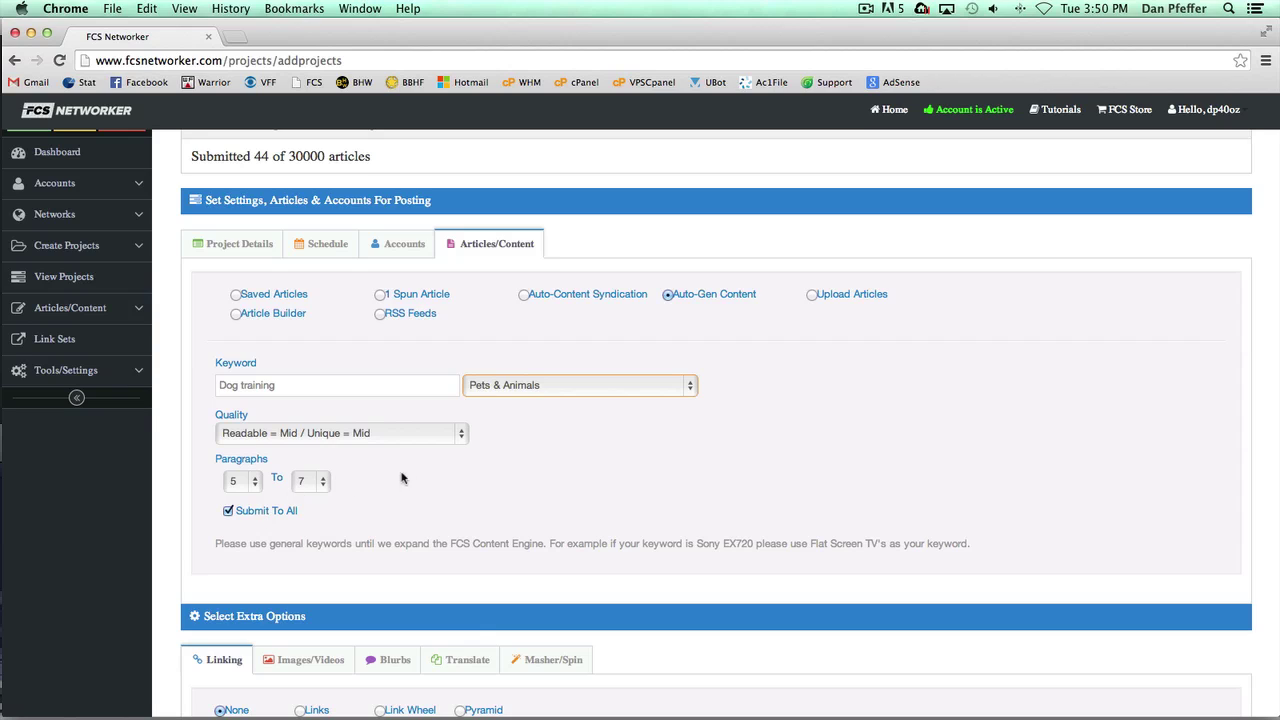
Check the article-count option behind Submit To All and read the note on using general keywords
{"action": "left_click", "coordinate": [228, 511]}
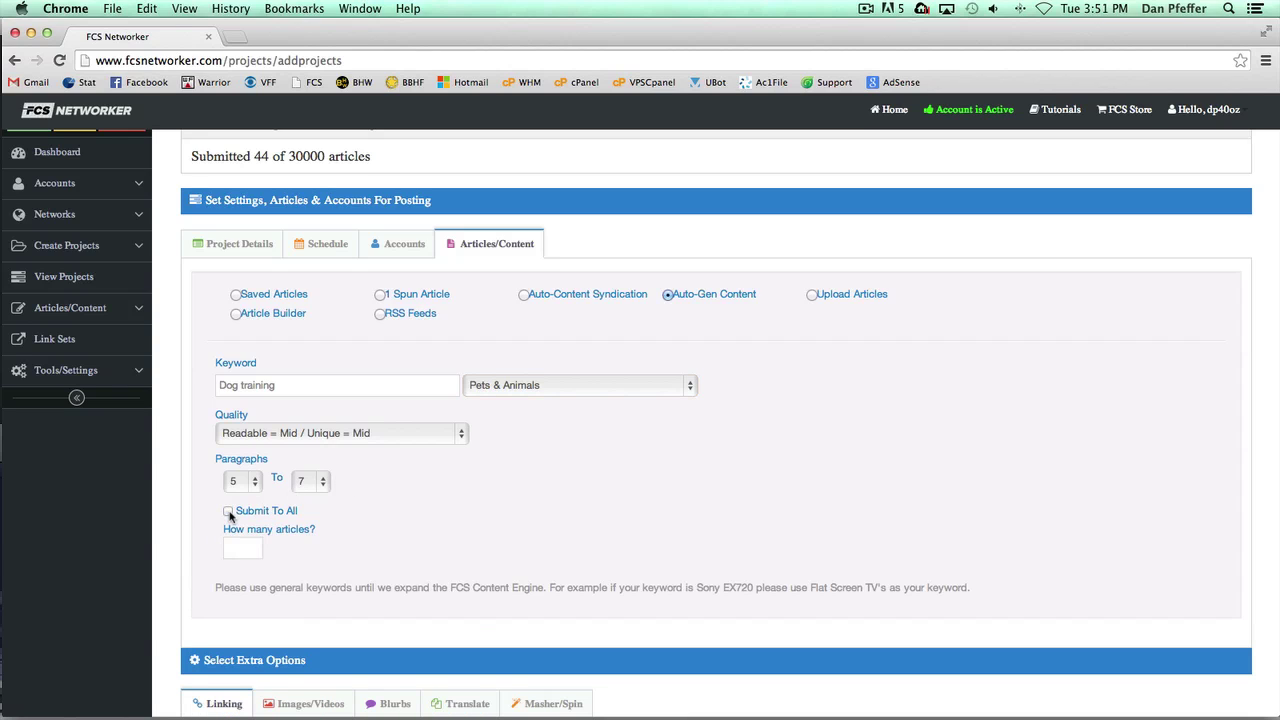
{"action": "left_click", "coordinate": [228, 511]}
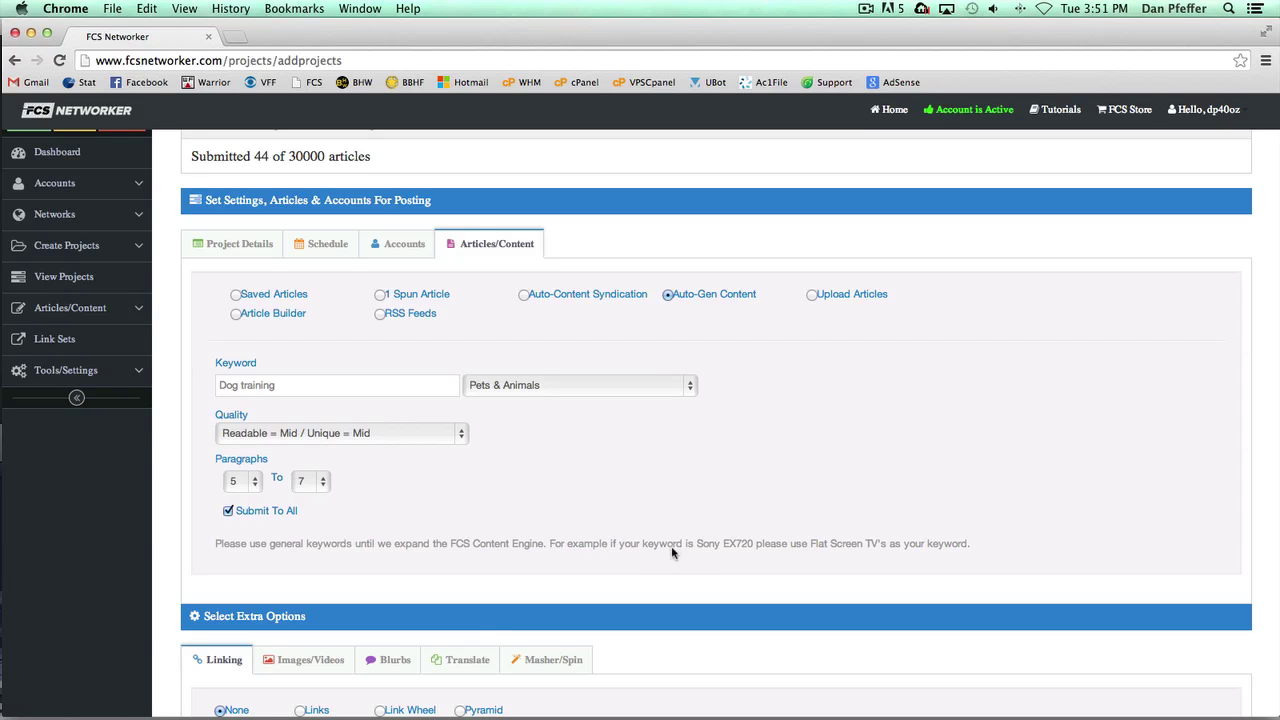
{"action": "left_click_drag", "start_coordinate": [707, 545], "coordinate": [757, 545]}
{"action": "left_click", "coordinate": [757, 545]}
{"action": "left_click", "coordinate": [813, 546]}
{"action": "left_click_drag", "start_coordinate": [865, 545], "coordinate": [879, 542]}
{"action": "left_click", "coordinate": [784, 504]}
{"action": "scroll", "coordinate": [538, 437], "scroll_direction": "down", "scroll_amount": 1}
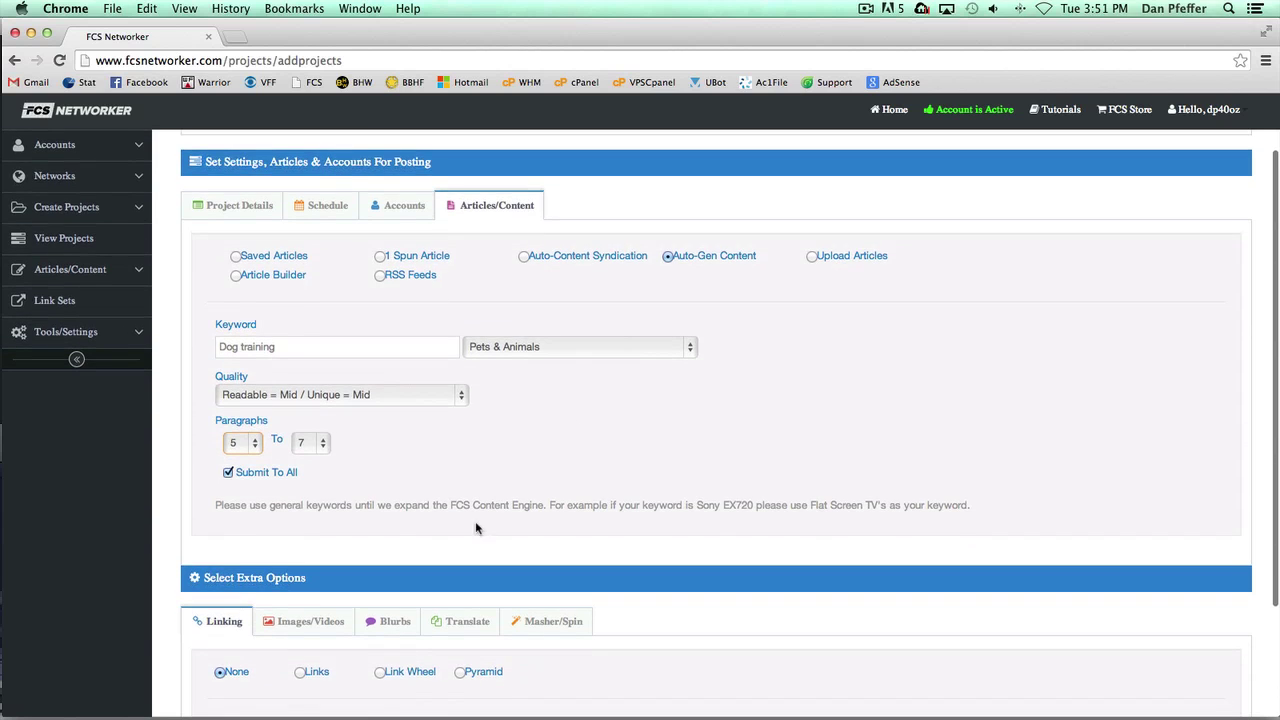
{"action": "scroll", "coordinate": [502, 509], "scroll_direction": "up", "scroll_amount": 1}
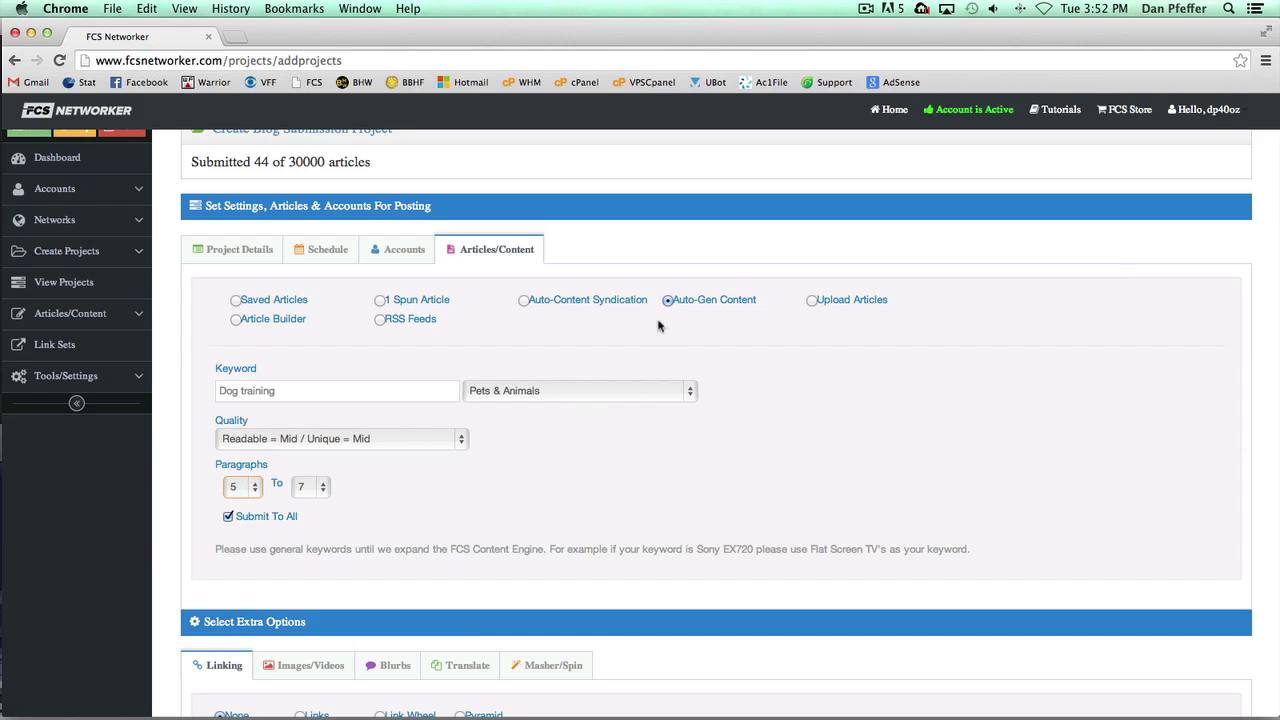
Switch the content source to Article Builder and set the category to acupuncture with a word count of 600
{"action": "left_click", "coordinate": [237, 320]}
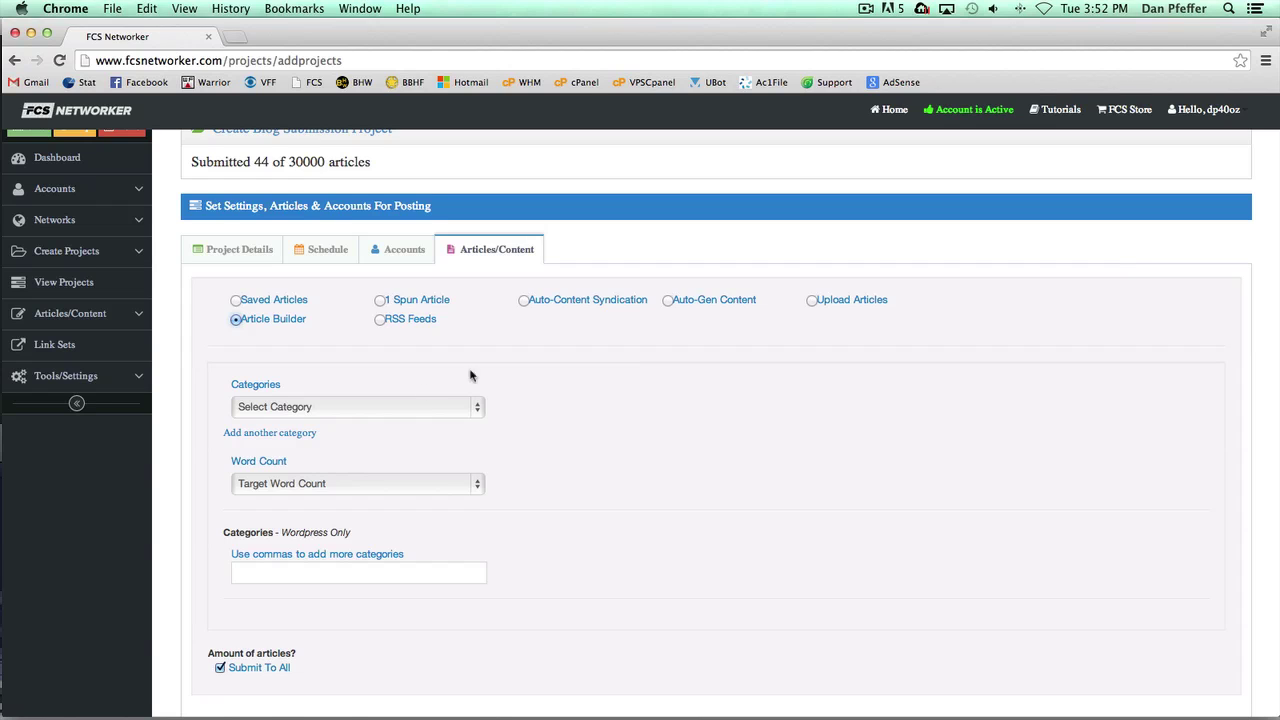
{"action": "left_click", "coordinate": [412, 406]}
{"action": "left_click", "coordinate": [366, 450]}
{"action": "left_click", "coordinate": [405, 492]}
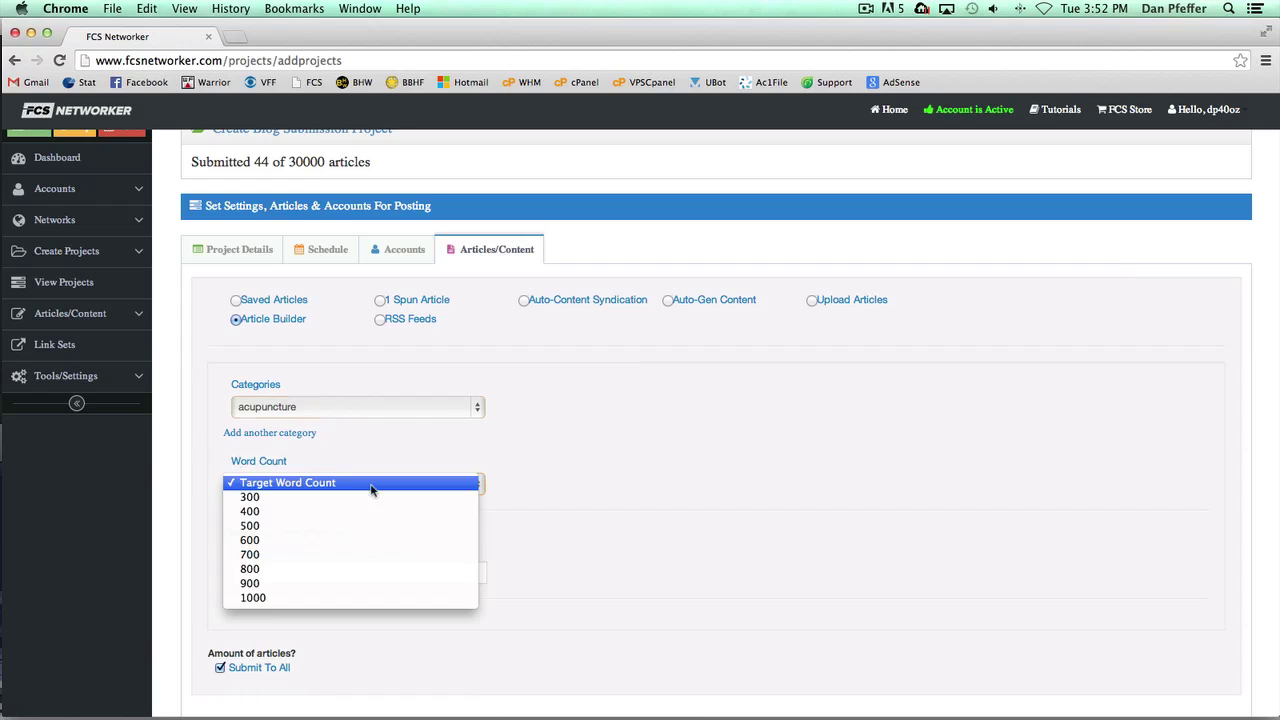
{"action": "left_click", "coordinate": [563, 513]}
{"action": "key", "text": "6"}
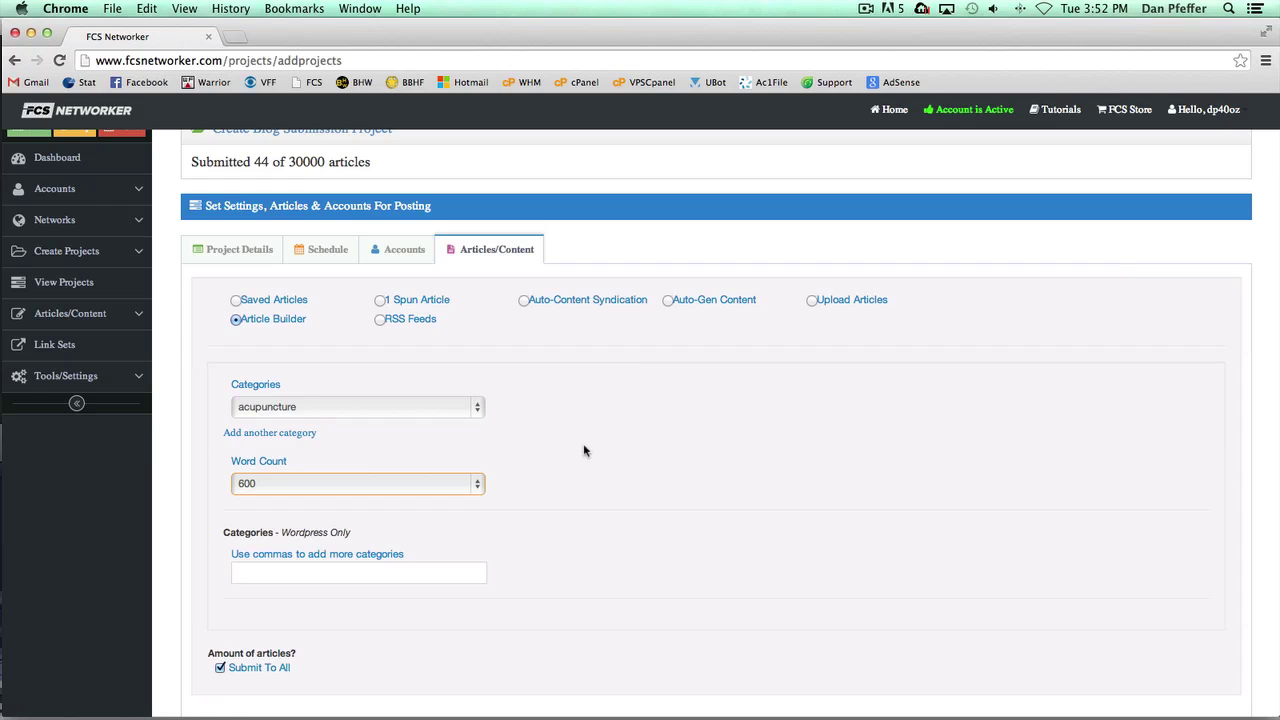
{"action": "scroll", "coordinate": [586, 447], "scroll_direction": "down", "scroll_amount": 3}
{"action": "scroll", "coordinate": [586, 447], "scroll_direction": "up", "scroll_amount": 2}
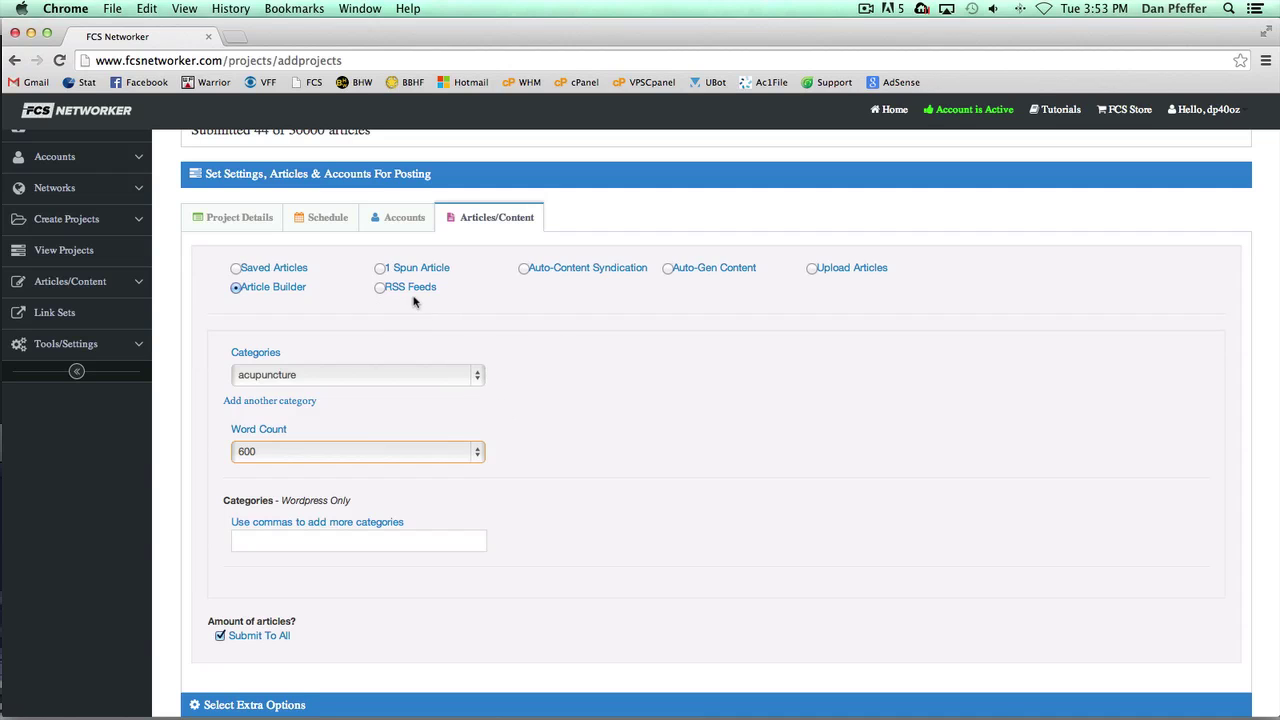
Switch the content source to RSS Feeds and turn off Cite Source URL
{"action": "left_click", "coordinate": [380, 287]}
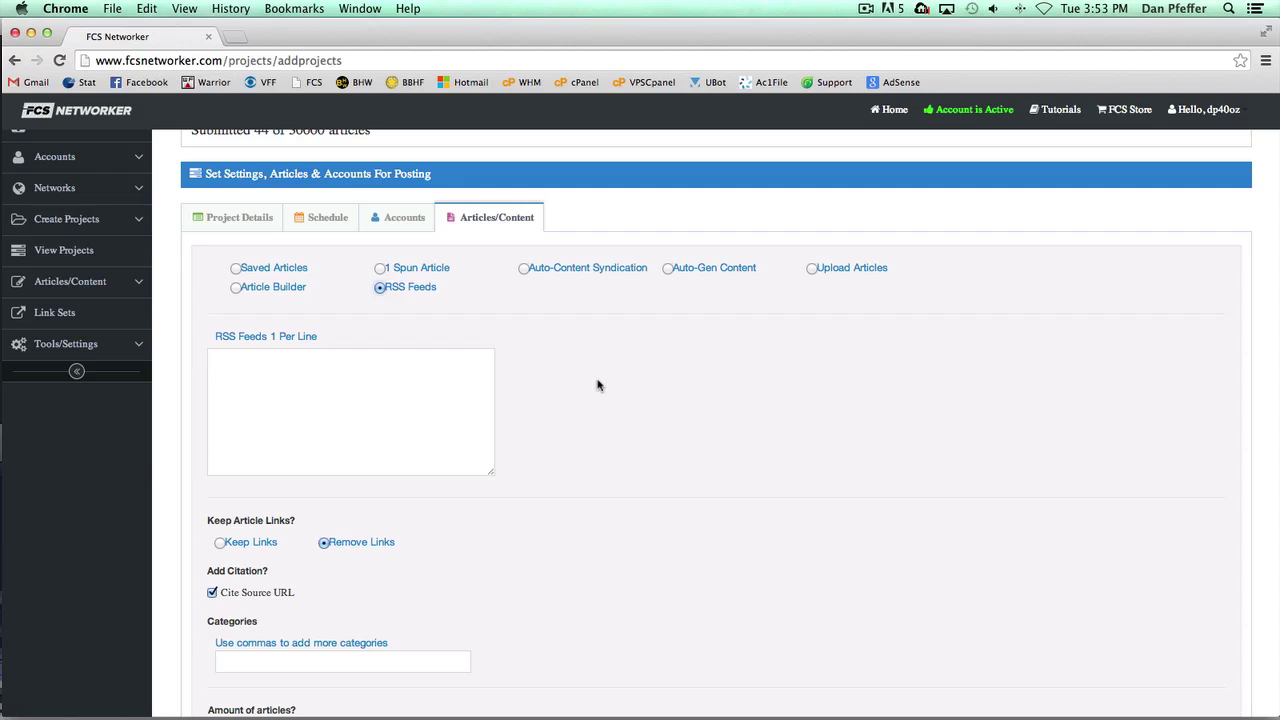
{"action": "left_click", "coordinate": [379, 368]}
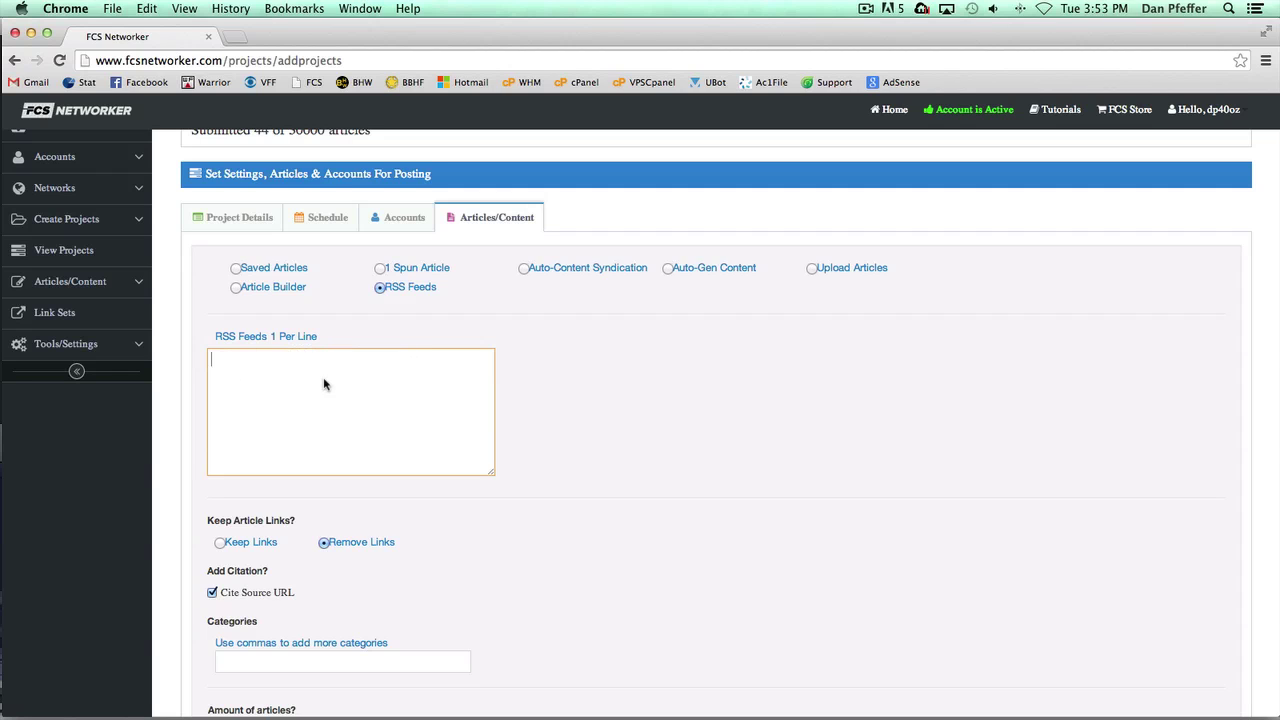
{"action": "scroll", "coordinate": [529, 380], "scroll_direction": "down", "scroll_amount": 2}
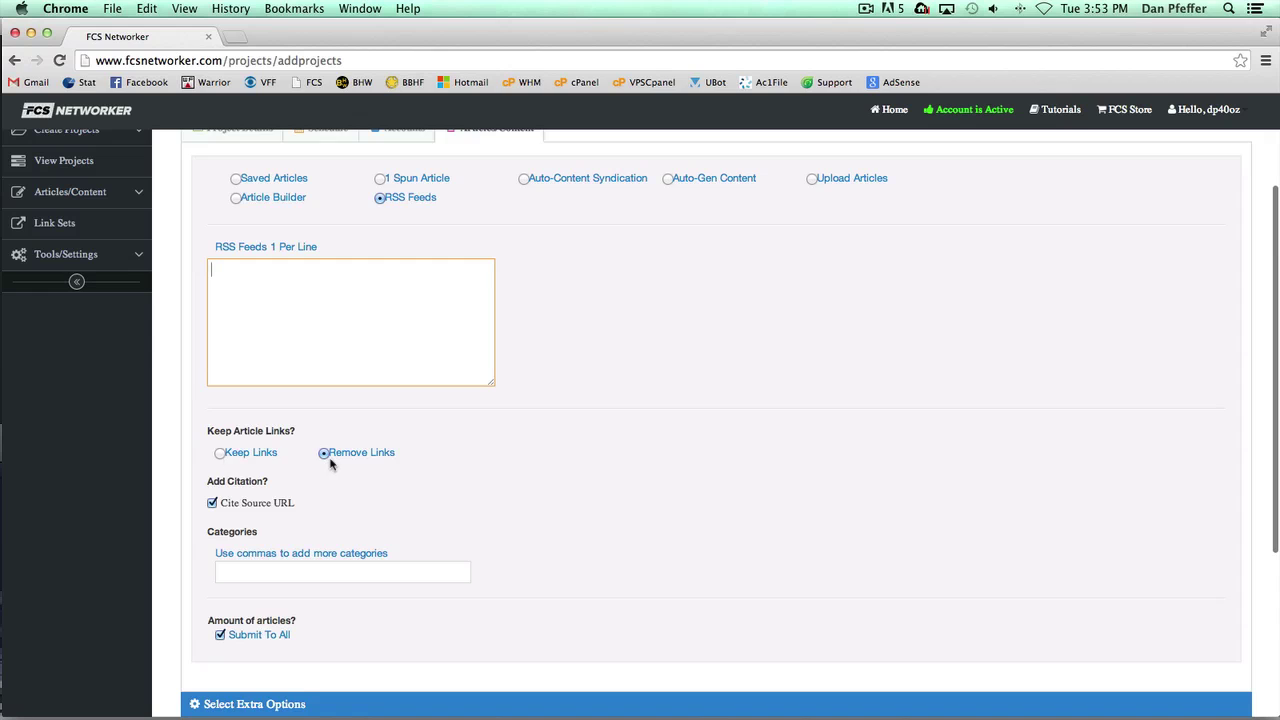
{"action": "left_click", "coordinate": [211, 503]}
{"action": "scroll", "coordinate": [409, 503], "scroll_direction": "up", "scroll_amount": 2}
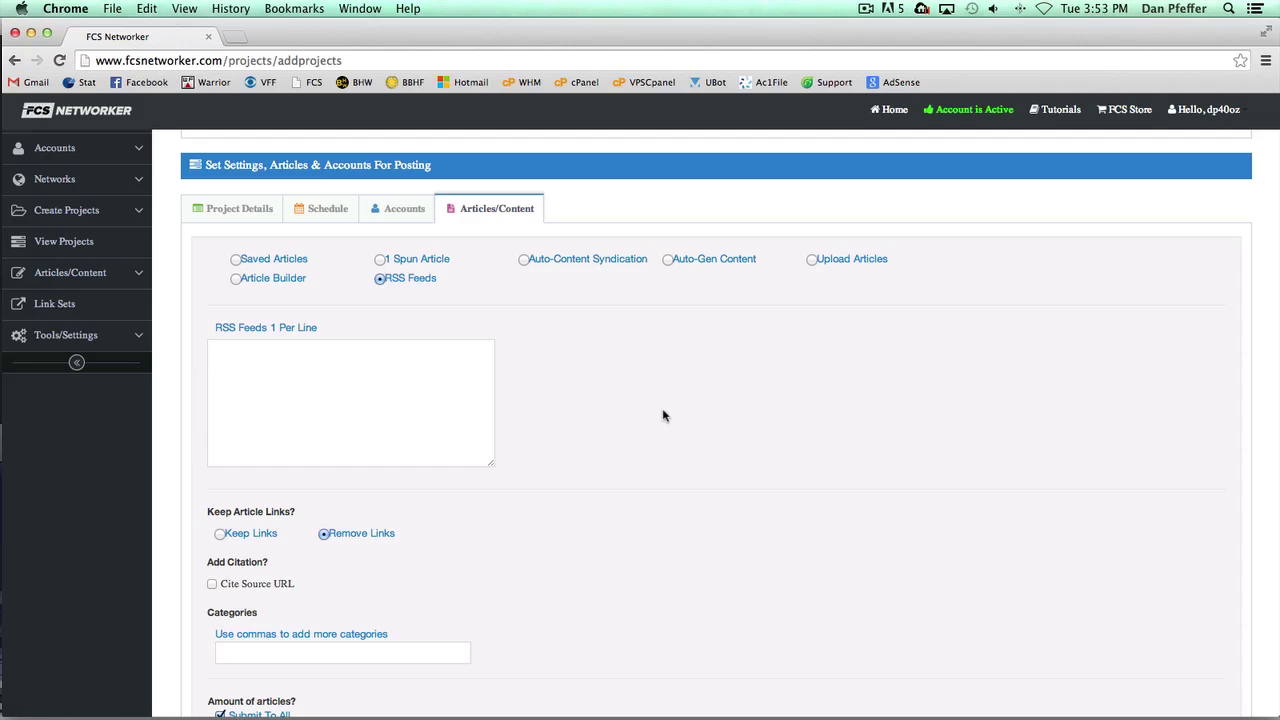
{"action": "left_click", "coordinate": [266, 333]}
{"action": "left_click", "coordinate": [280, 362]}
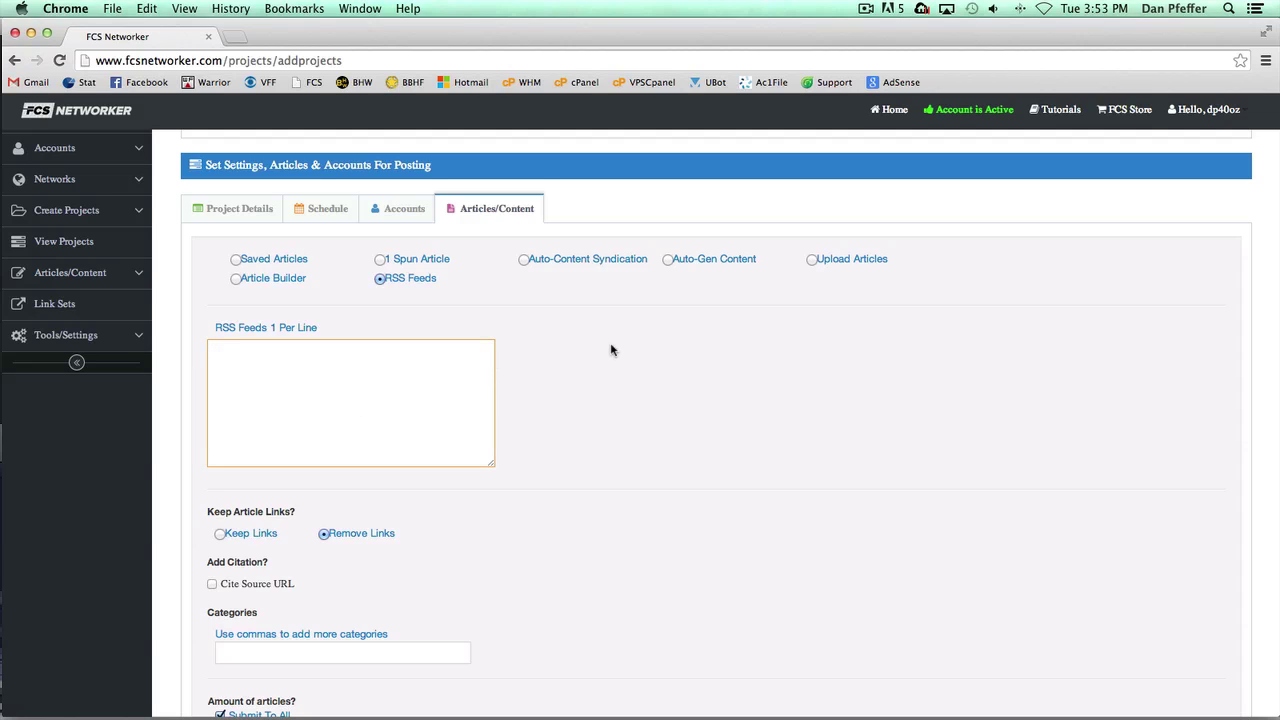
{"action": "type", "text": "http://www.fcsnetworker.com"}
{"action": "key", "text": "super+a"}
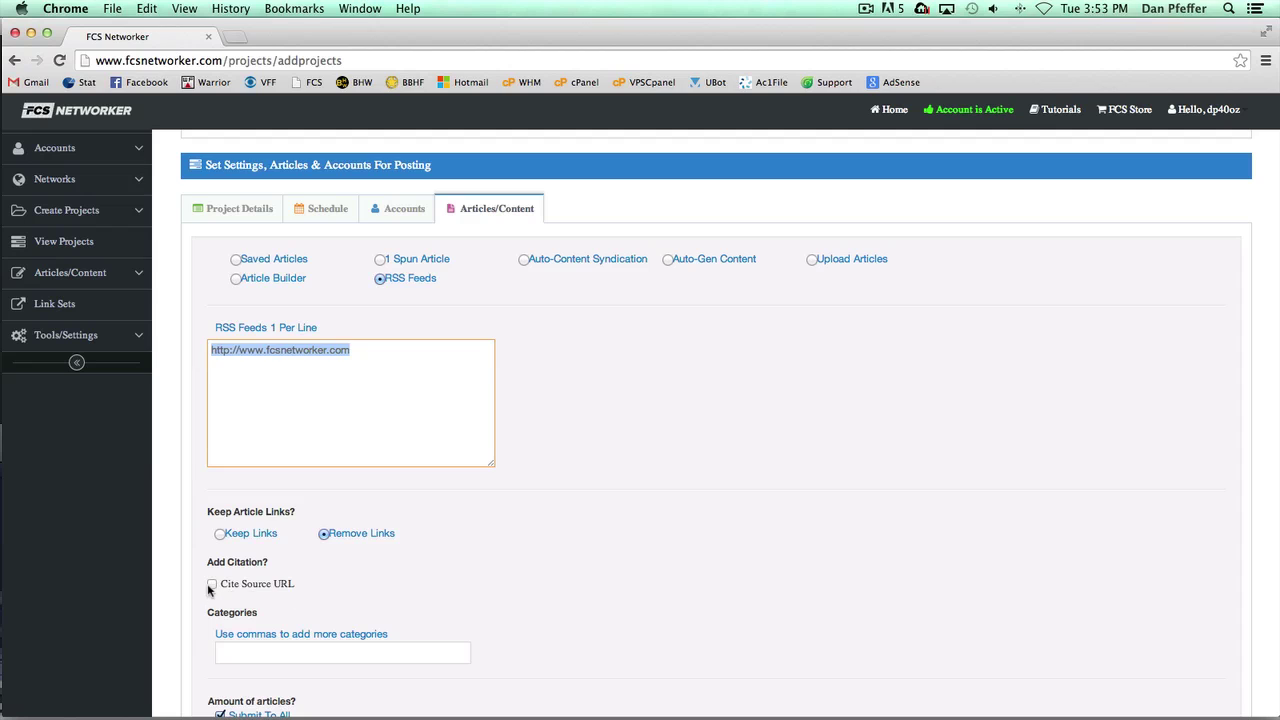
{"action": "left_click", "coordinate": [210, 586]}
{"action": "scroll", "coordinate": [534, 550], "scroll_direction": "down", "scroll_amount": 1}
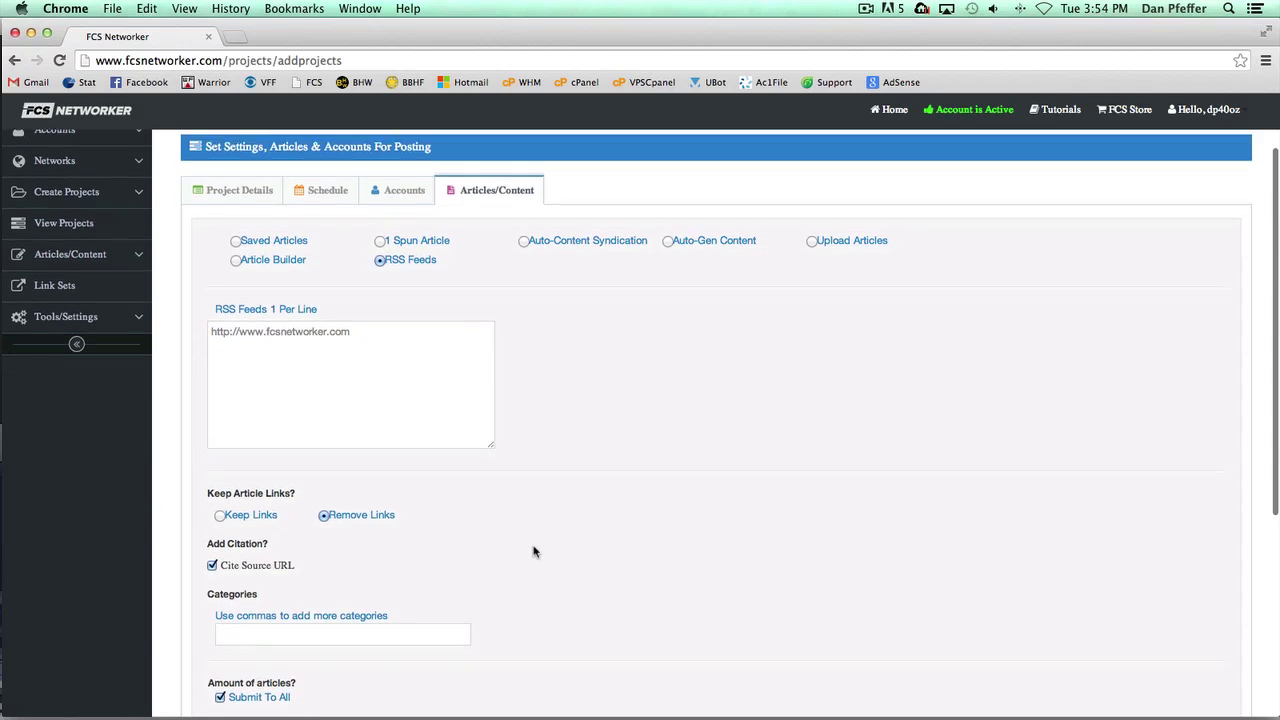
{"action": "scroll", "coordinate": [534, 550], "scroll_direction": "down", "scroll_amount": 1}
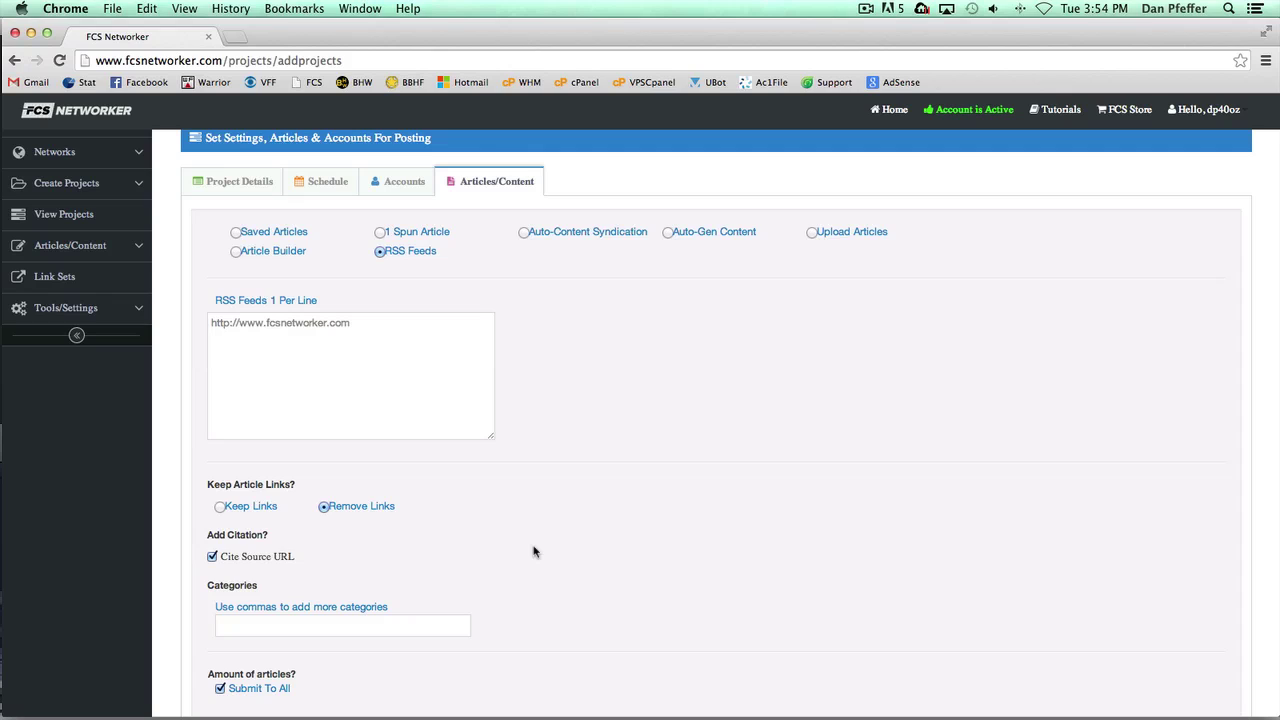
Turn Cite Source URL back off and clear the RSS feed list, keeping Submit To All enabled
{"action": "left_click", "coordinate": [212, 556]}
{"action": "left_click_drag", "start_coordinate": [350, 323], "coordinate": [212, 323]}
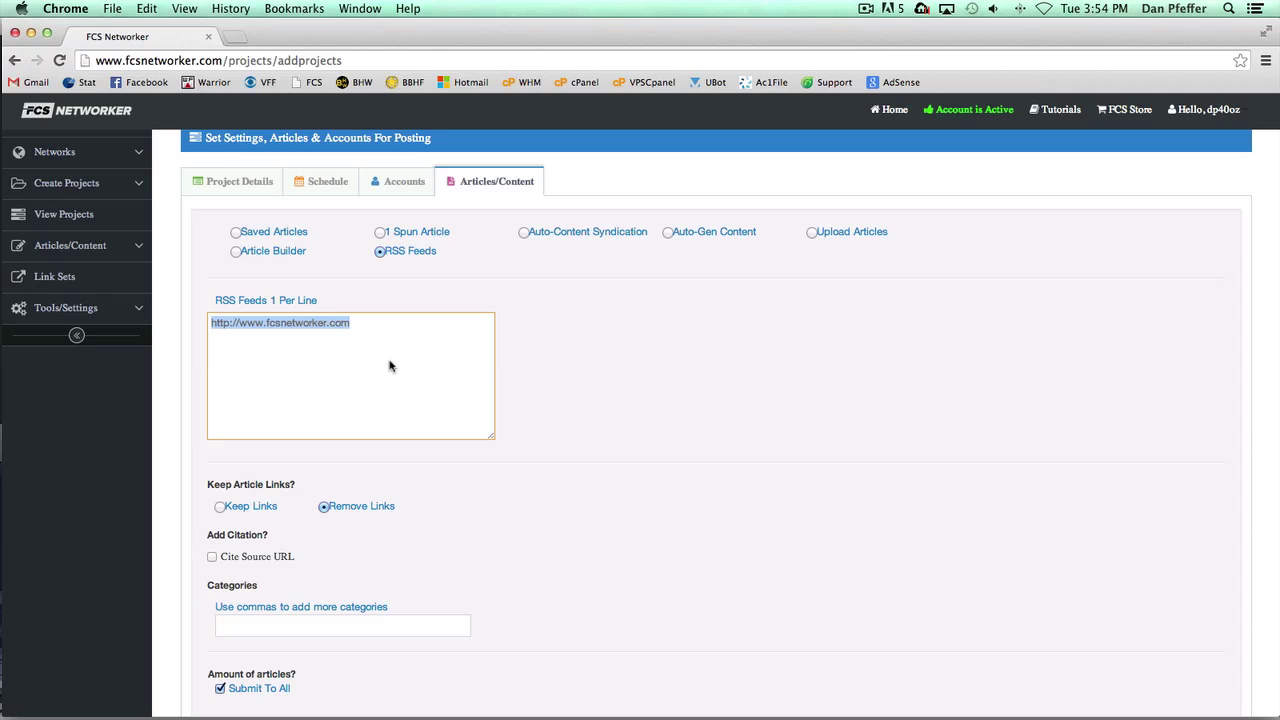
{"action": "key", "text": "BackSpace"}
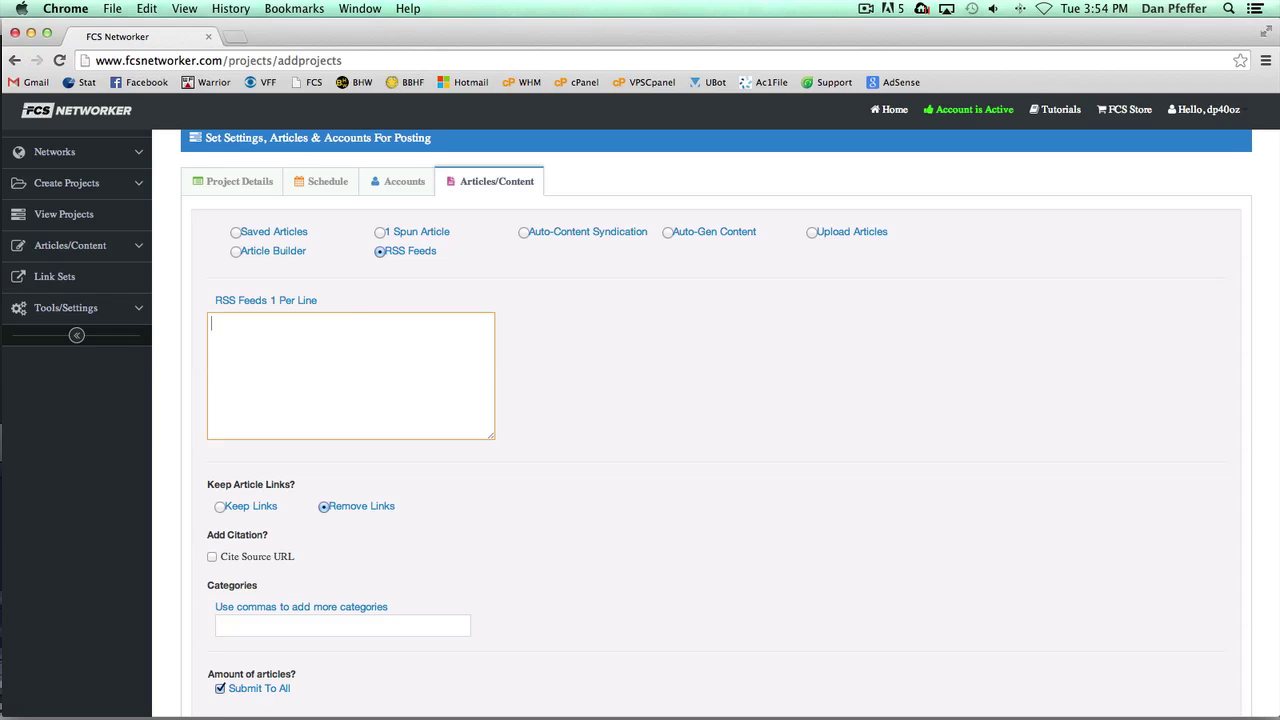
{"action": "scroll", "coordinate": [280, 632], "scroll_direction": "down", "scroll_amount": 1}
{"action": "left_click", "coordinate": [220, 670]}
{"action": "left_click", "coordinate": [220, 670]}
{"action": "scroll", "coordinate": [566, 615], "scroll_direction": "up", "scroll_amount": 1}
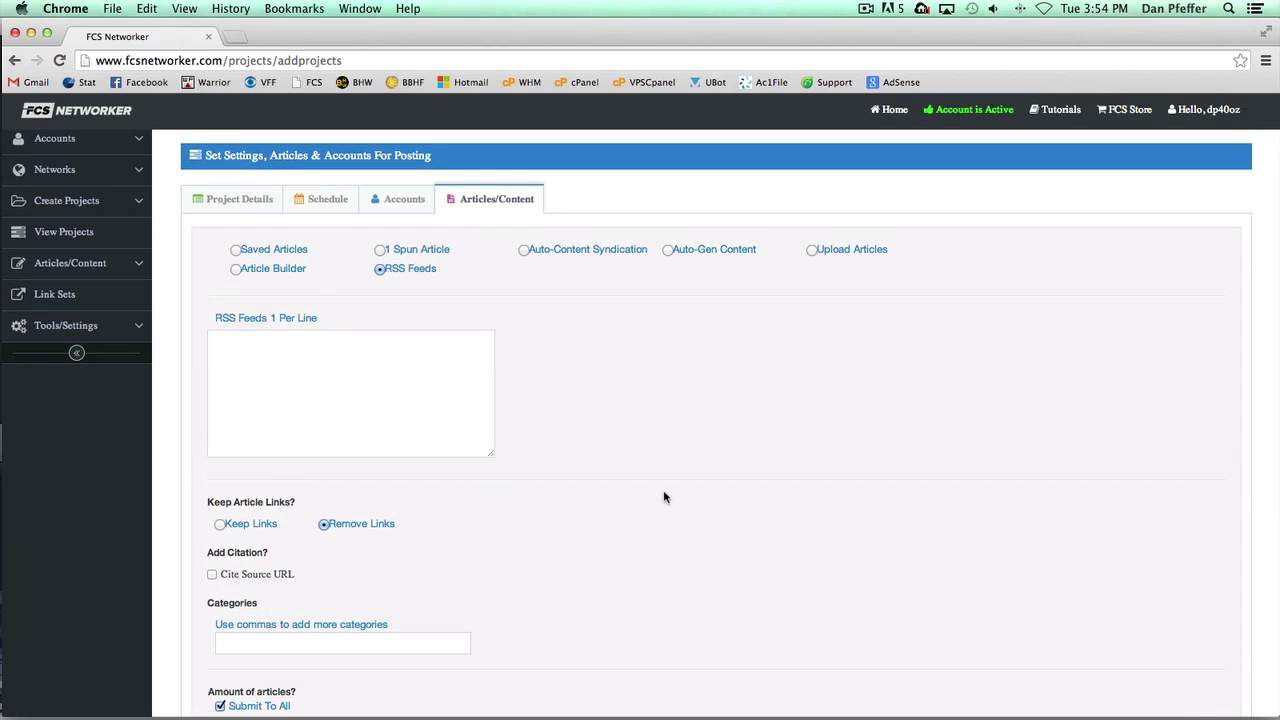